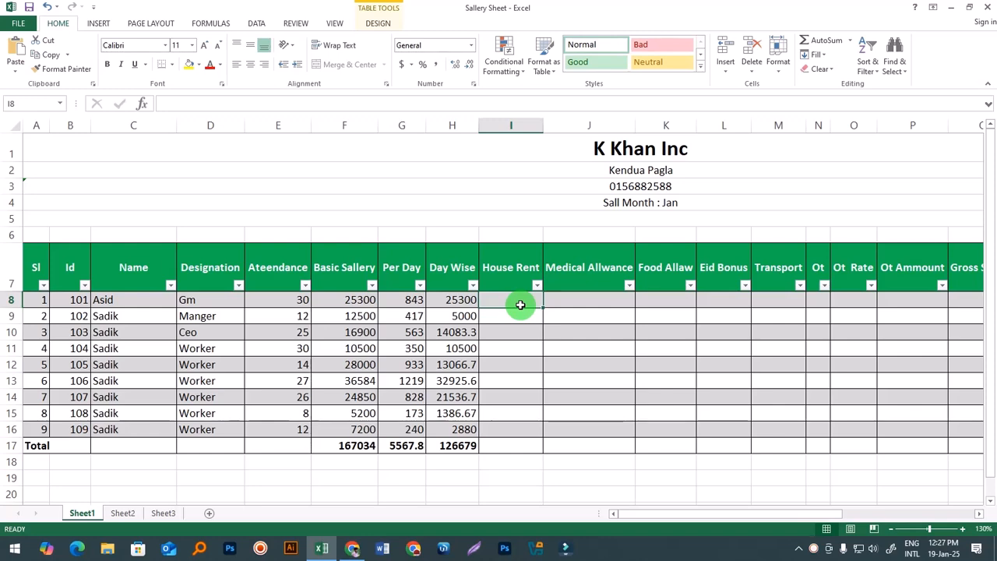
Step: Start an IF formula in the first House Rent cell, I8, that tests whether Basic Sallery is <=10000
type("=IF(")
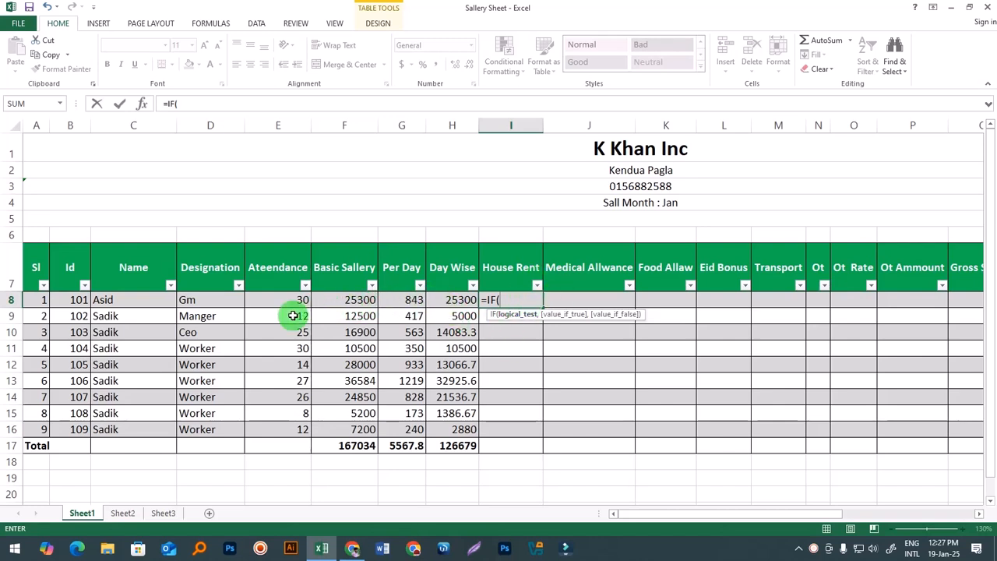
left_click(345, 300)
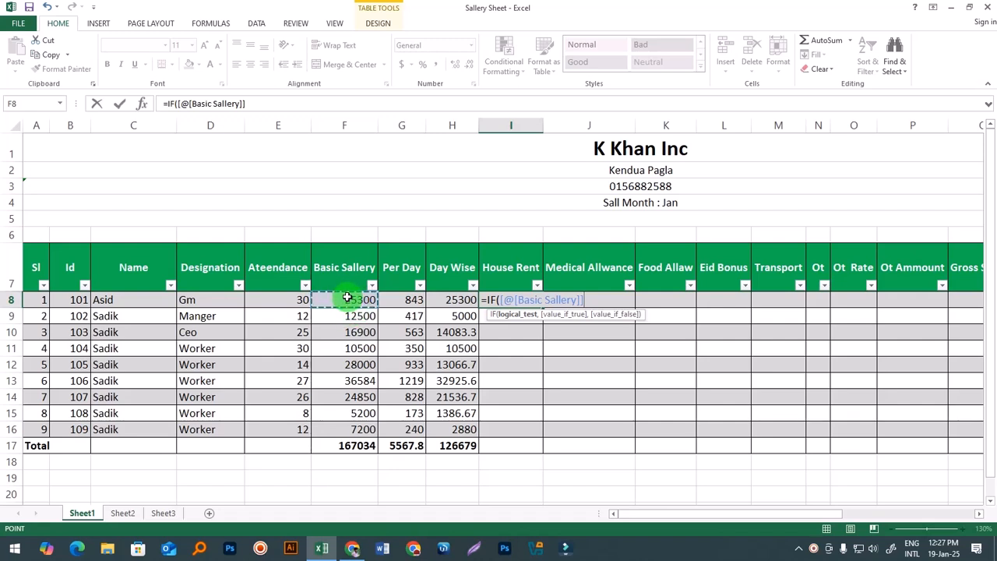
type("<")
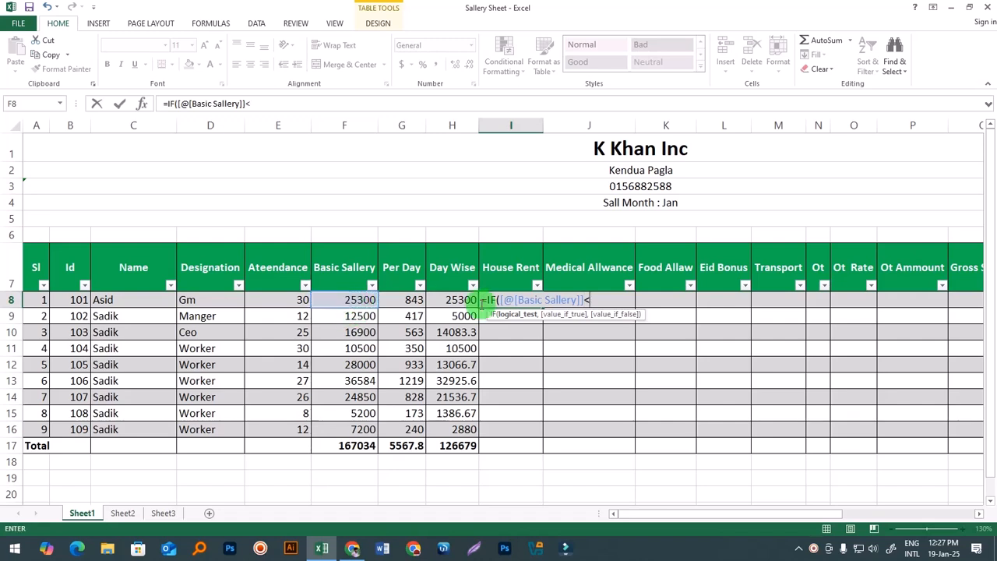
type("=")
key("BackSpace")
type("10000")
left_click(592, 302)
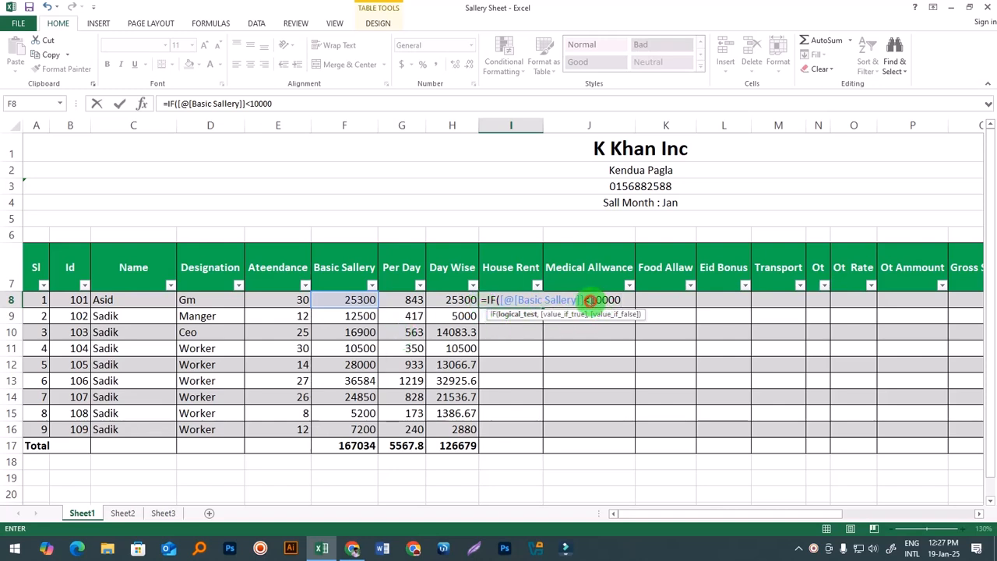
type("=")
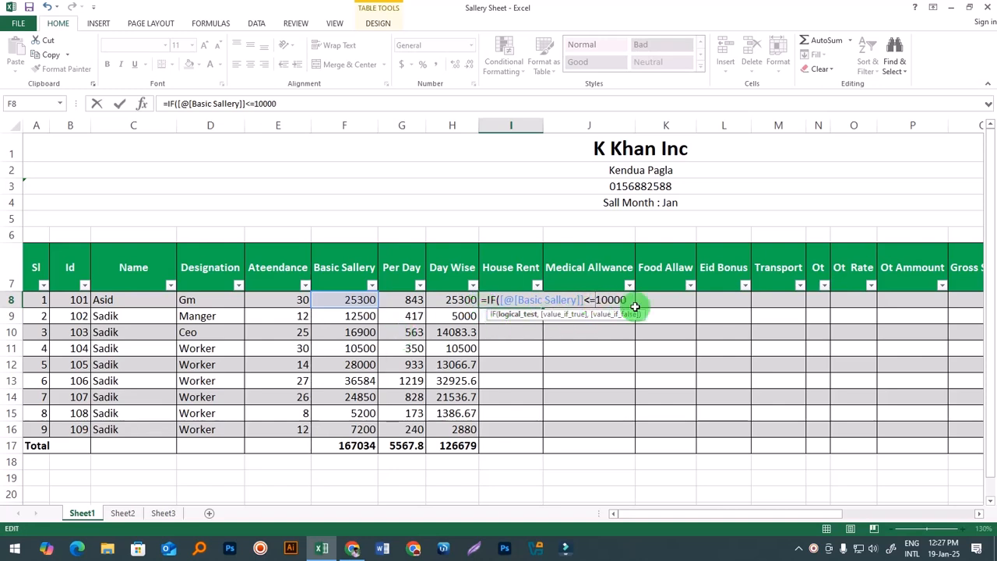
left_click(630, 298)
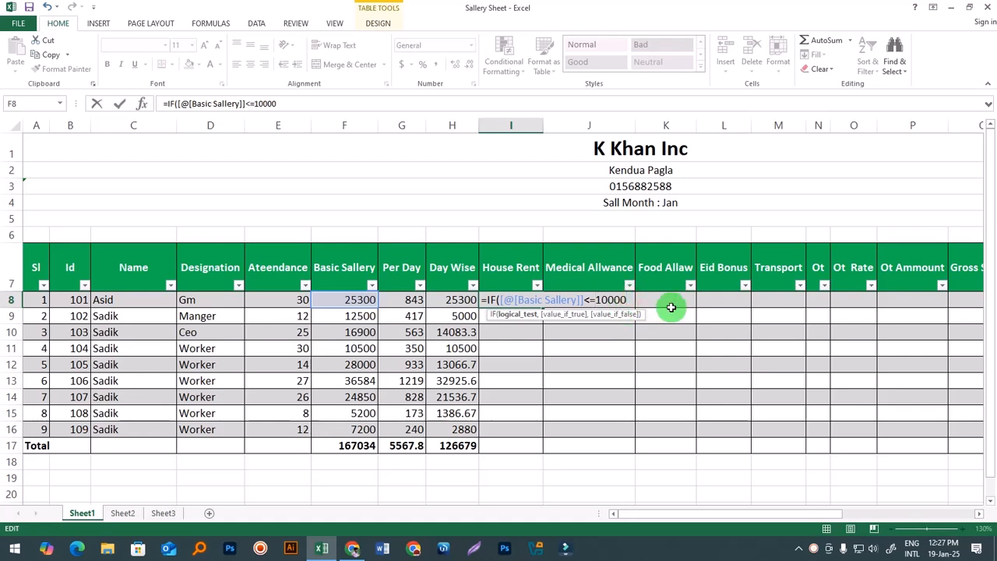
type(",")
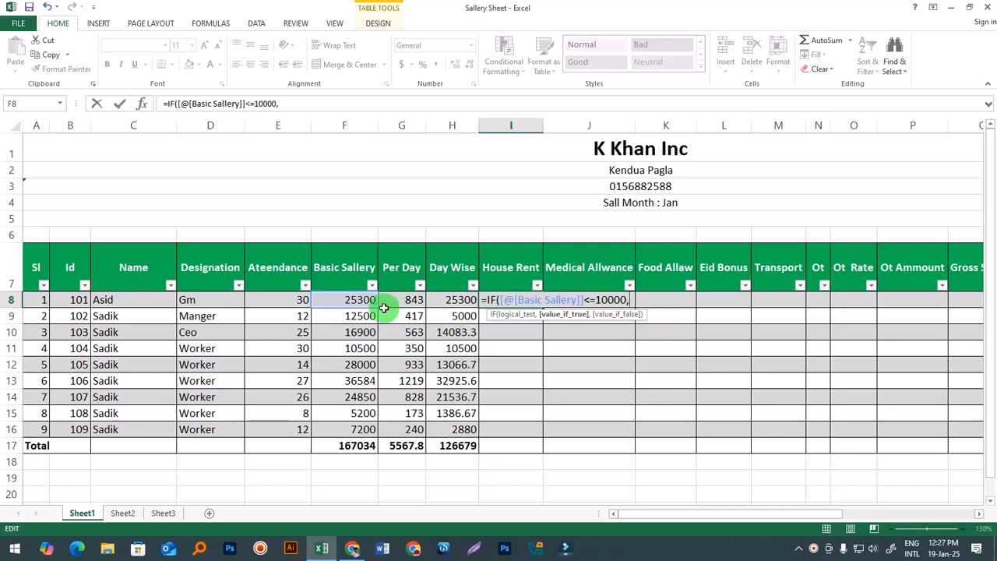
Step: Add Basic Sallery*5% as the value if true for the <=10000 test in the House Rent formula
left_click(352, 301)
type("*5")
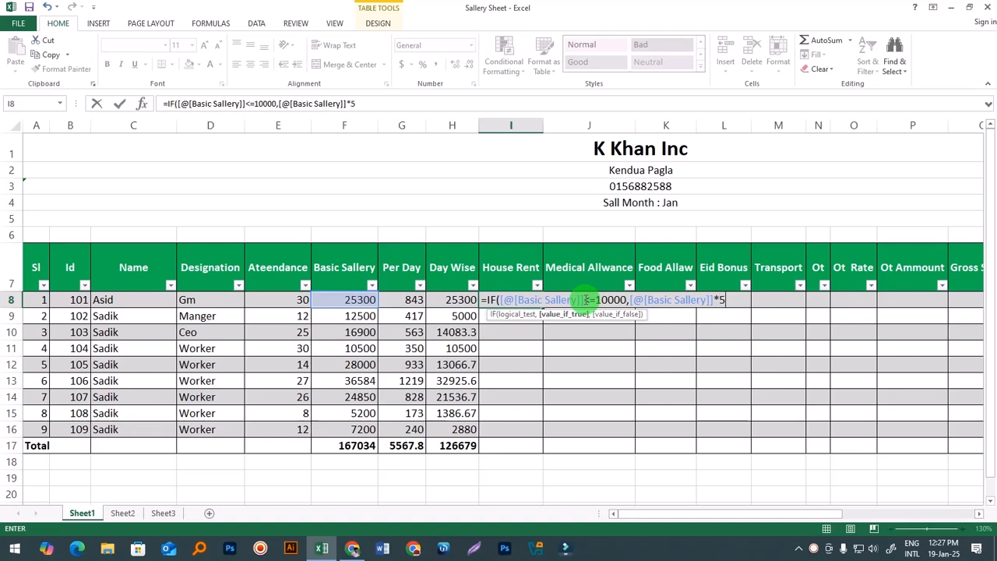
type("%,")
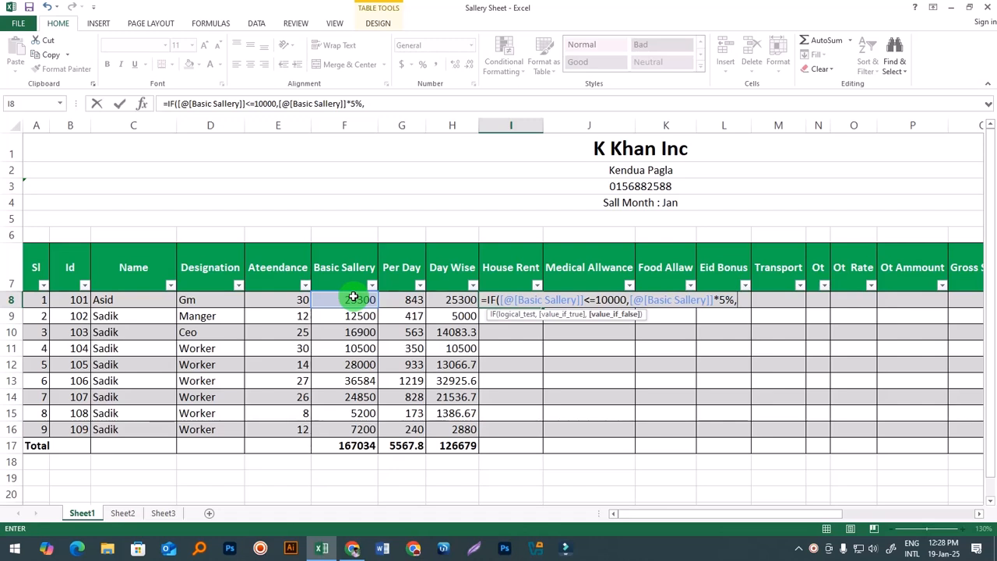
Step: Nest a second IF in the House Rent formula that returns Basic Sallery*10% when Basic Sallery is <=20000
left_click(733, 300)
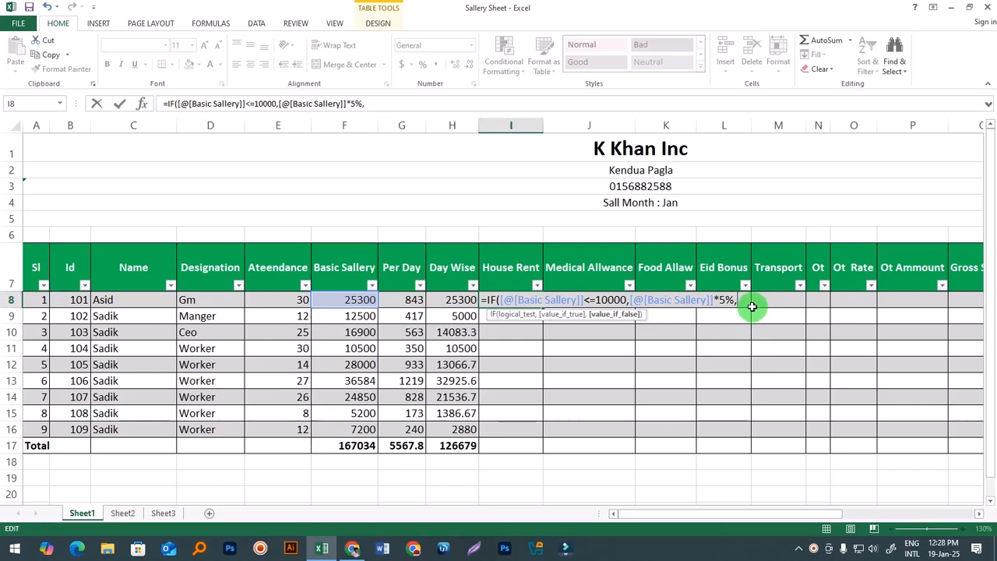
type("if")
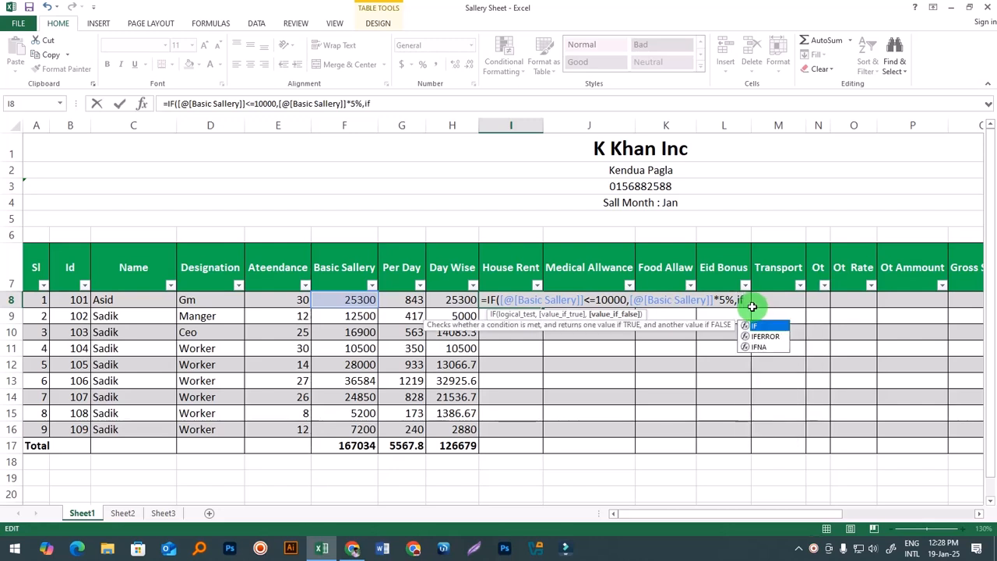
key("Tab")
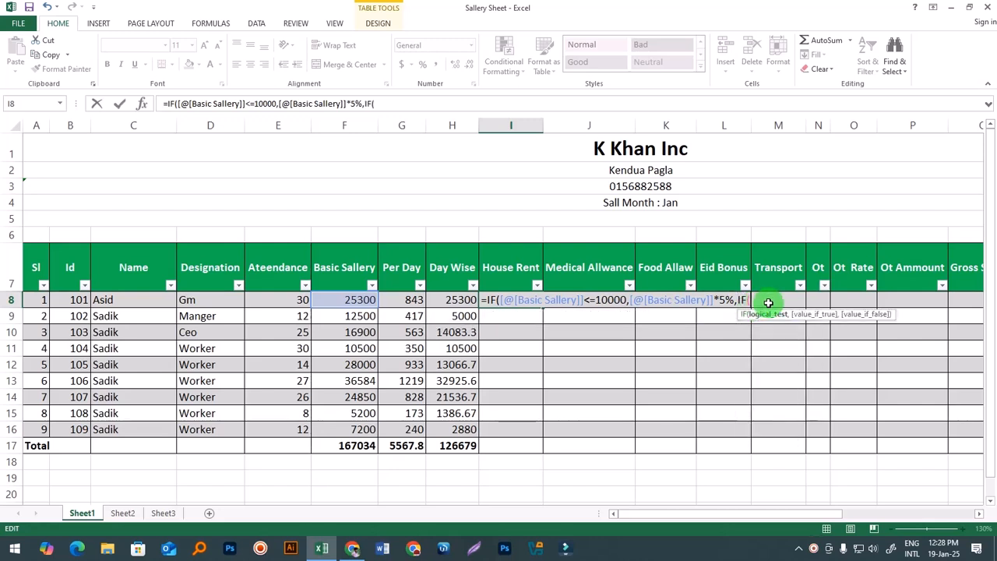
left_click(357, 300)
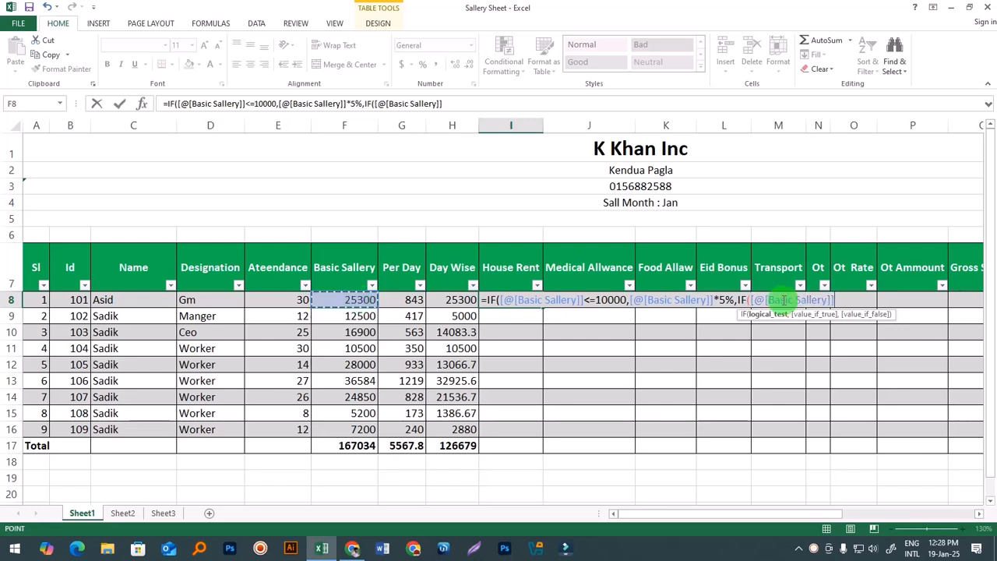
type("<=2000")
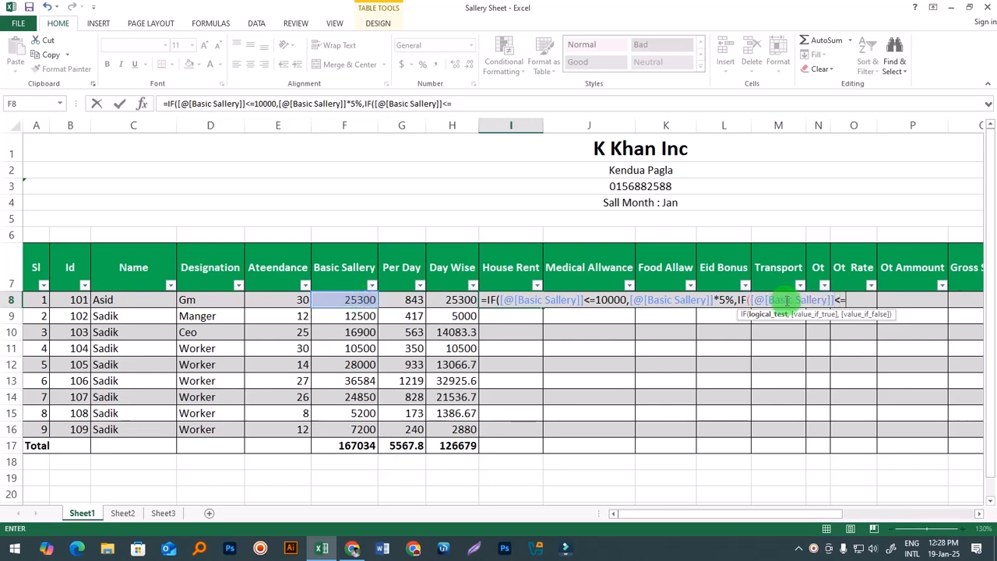
type("0,")
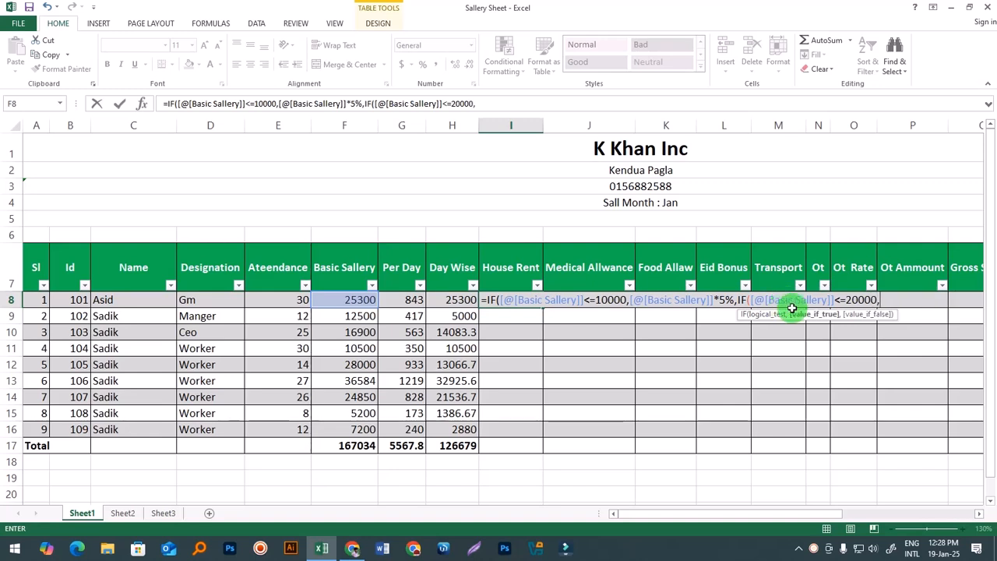
left_click(351, 300)
type("*")
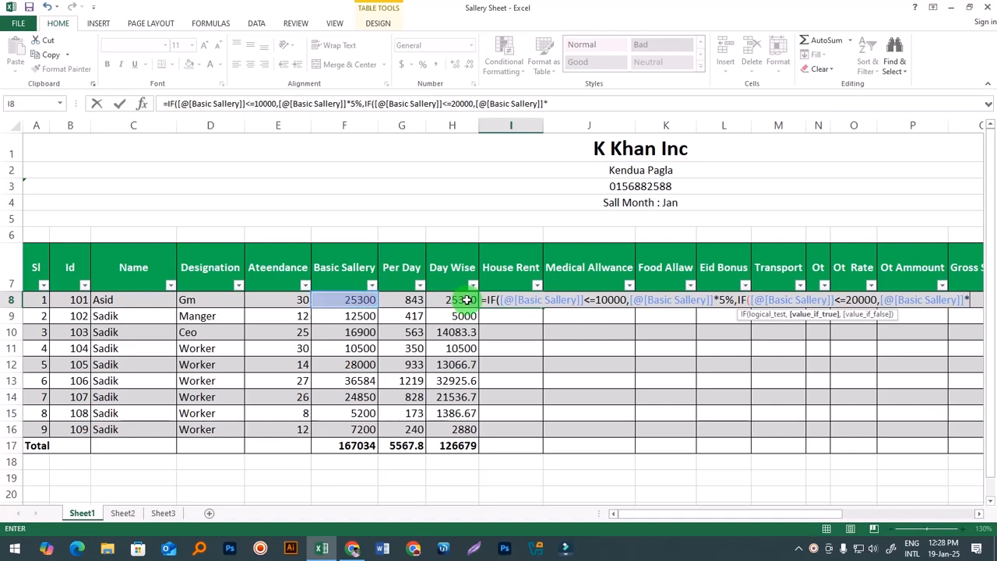
type("10%,")
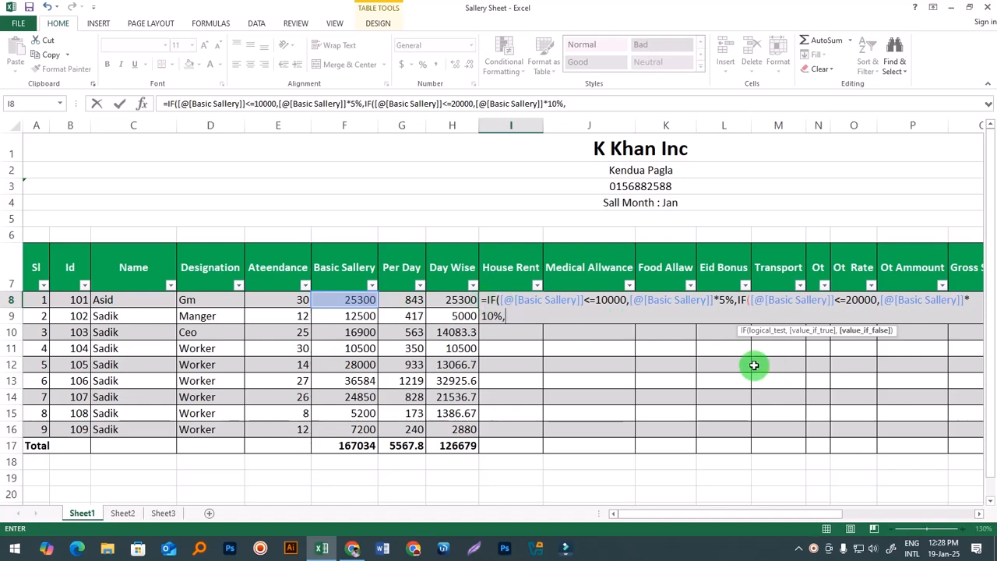
Step: Nest a third IF in the House Rent formula that returns Basic Sallery*15% when Basic Sallery is <=30000
type("if")
key("Tab")
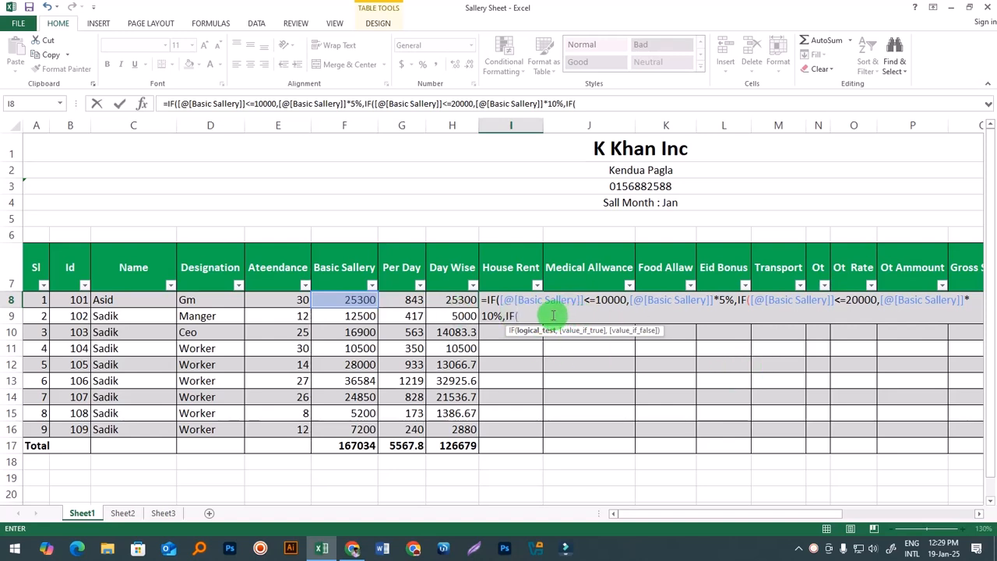
left_click(352, 300)
type("<=")
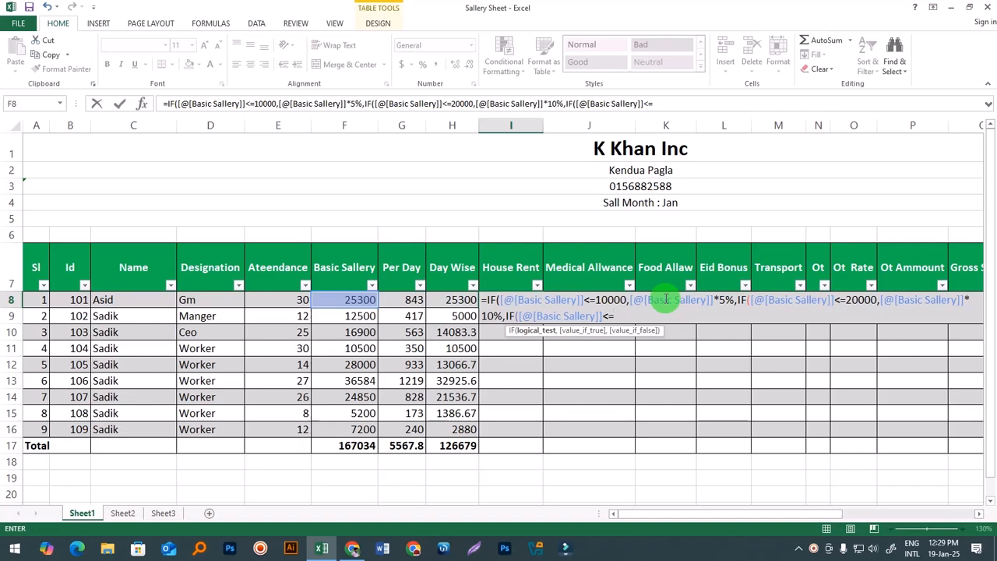
type("300000")
key("BackSpace")
type(",")
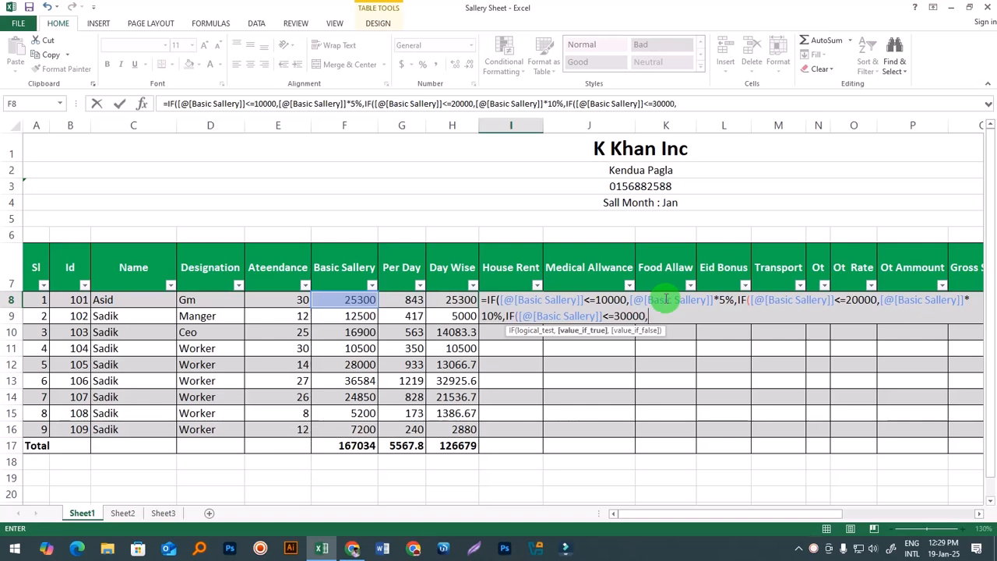
left_click(351, 299)
type("*")
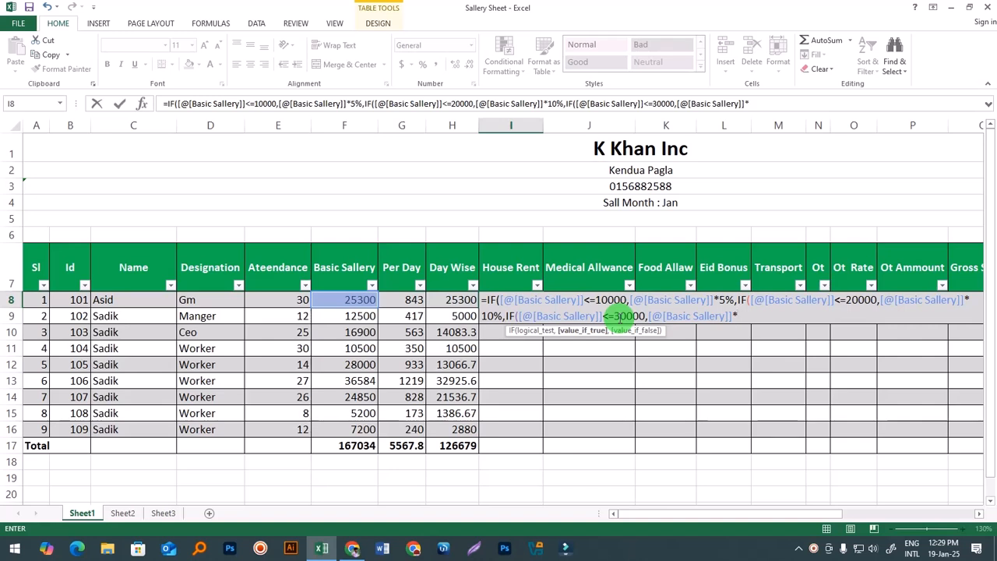
type("15%,")
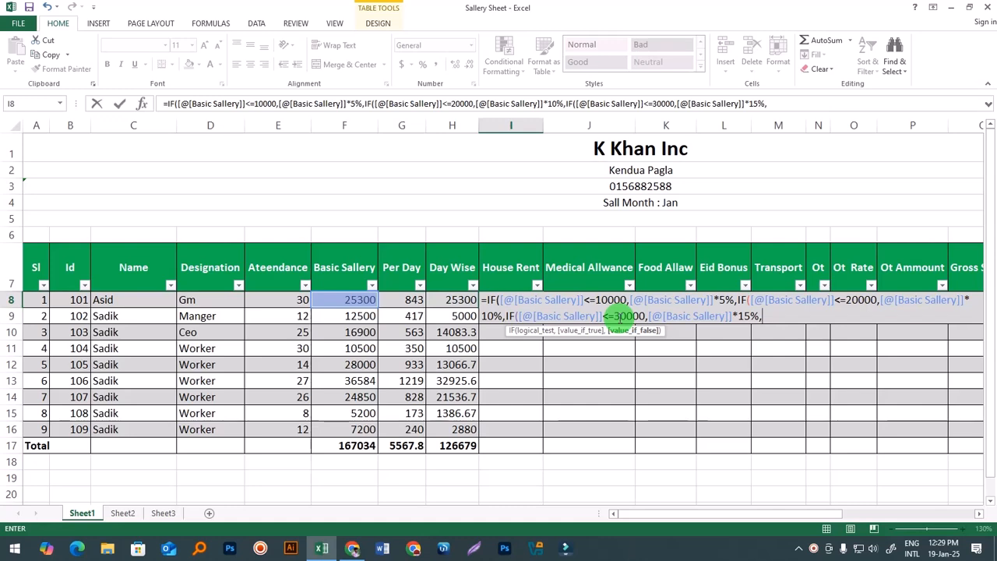
Step: Nest a fourth IF in the House Rent formula that returns Basic Sallery*20% when Basic Sallery is <=40000
type("if")
key("Tab")
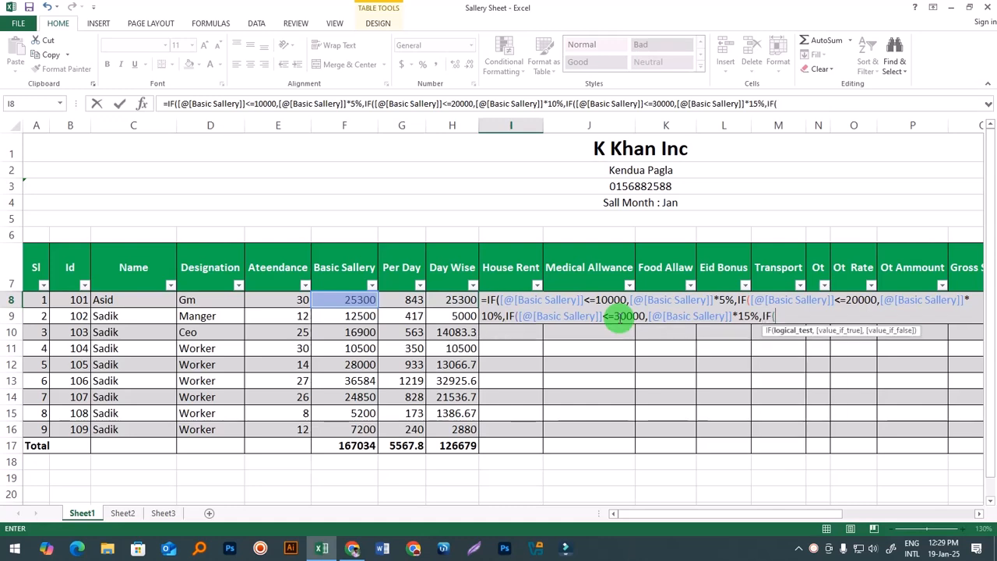
left_click(361, 300)
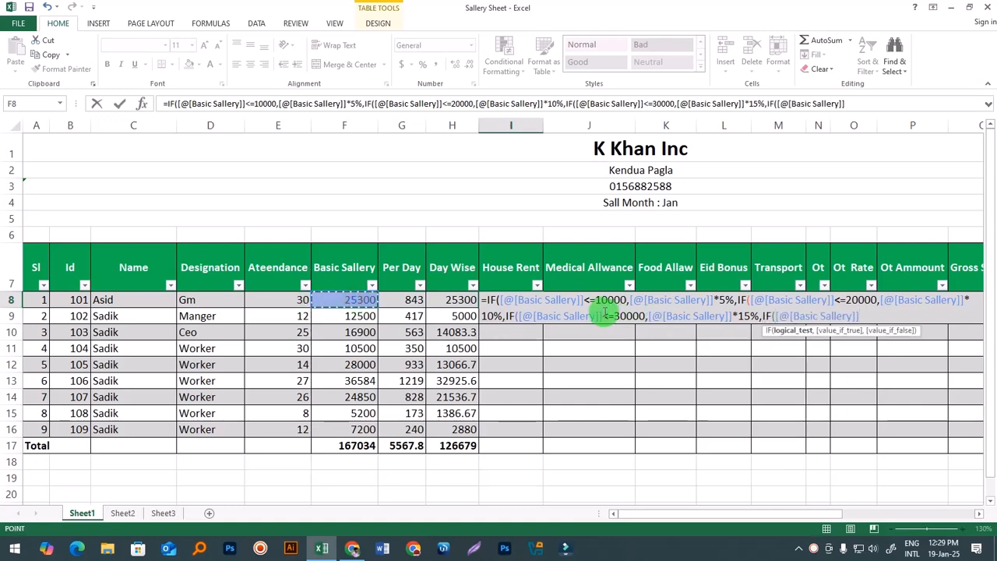
type("<")
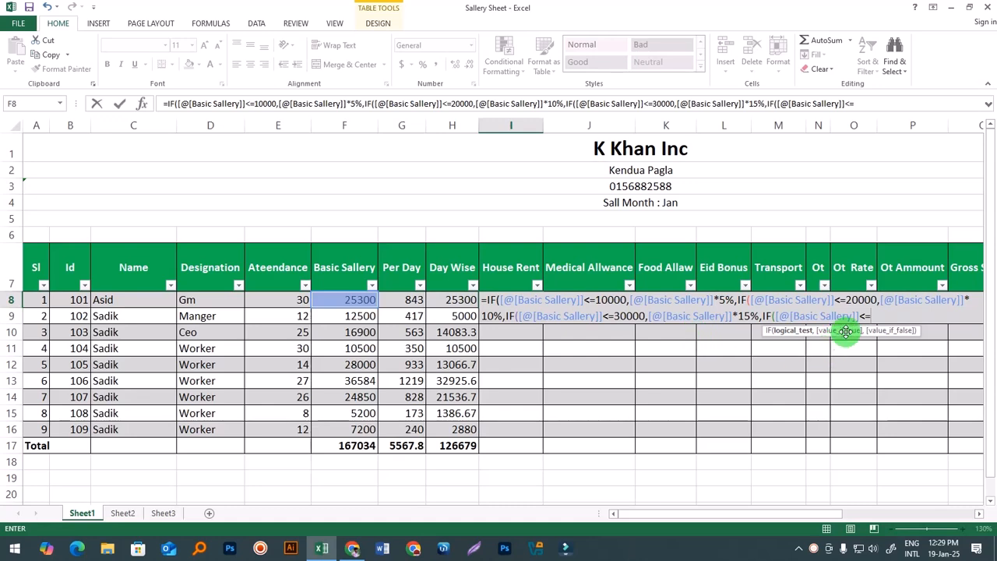
type("=40000")
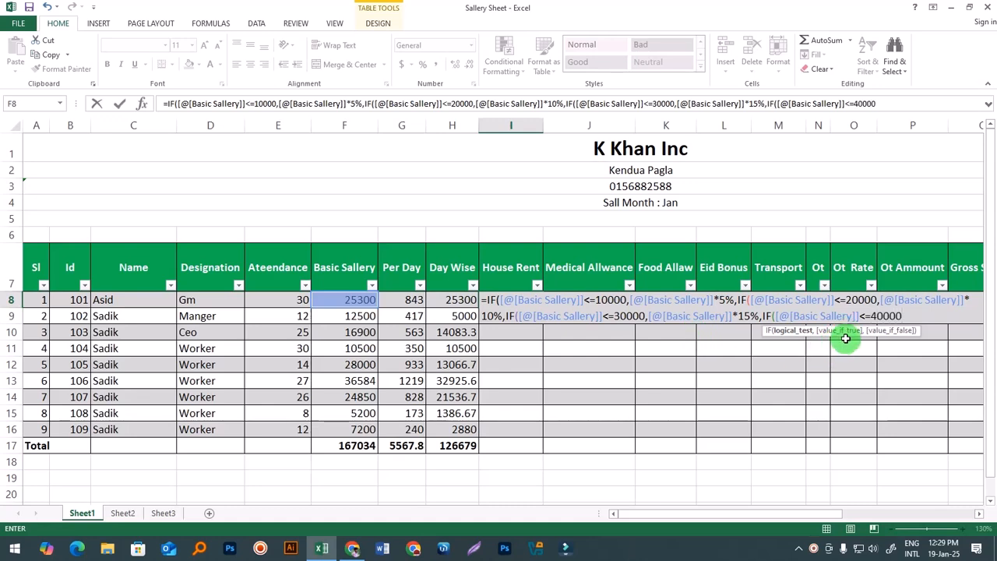
type(",.")
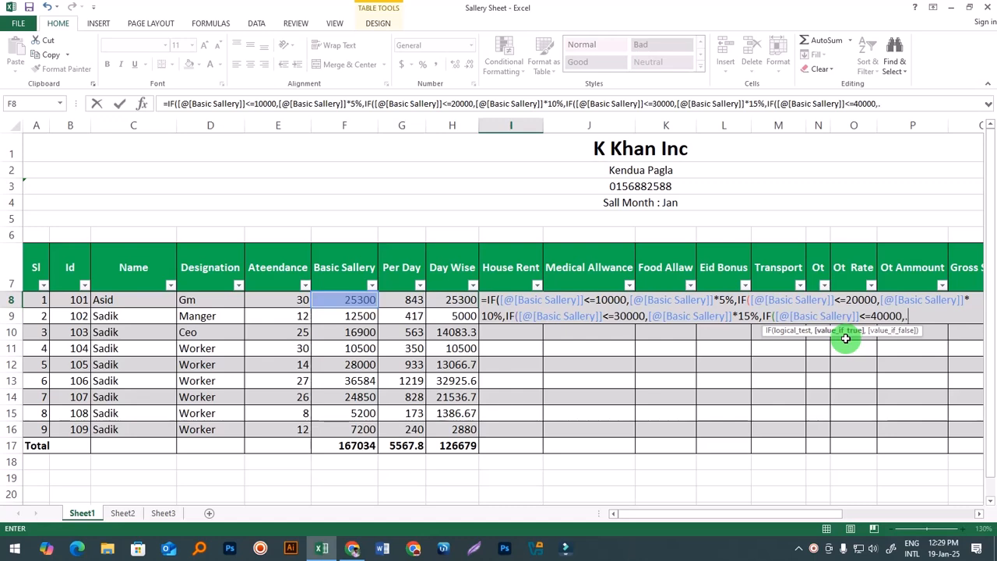
key("BackSpace")
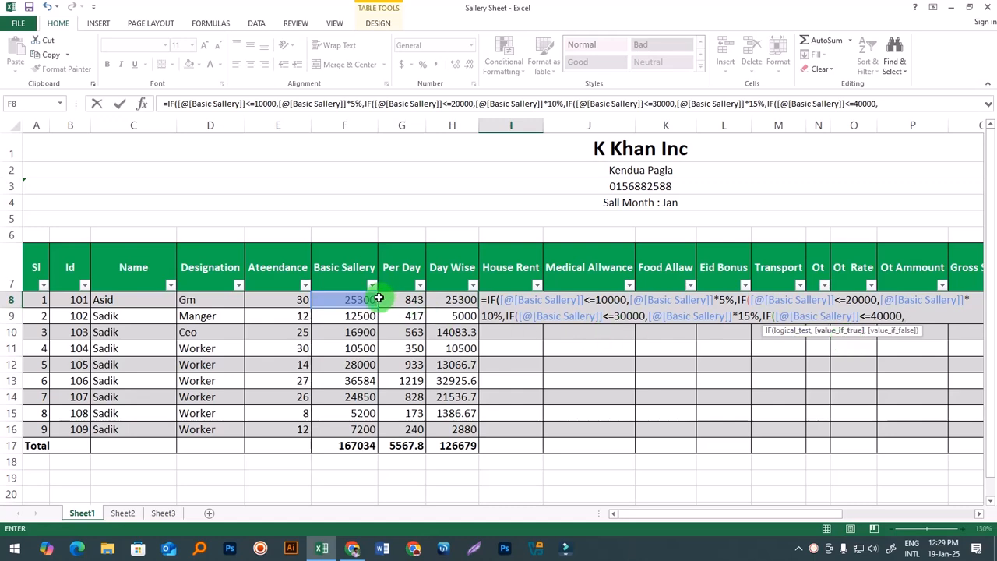
left_click(350, 298)
type("*")
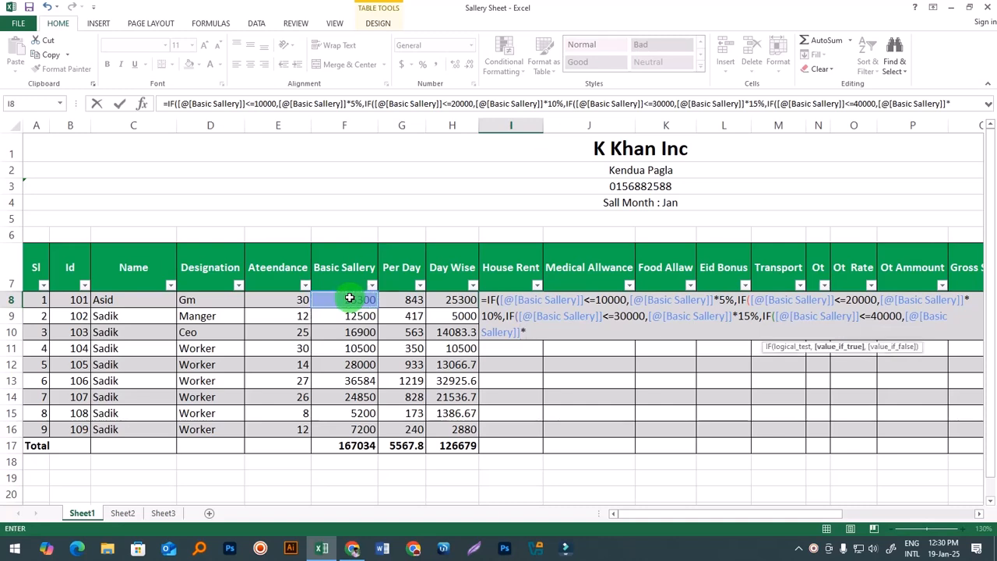
type("20%,")
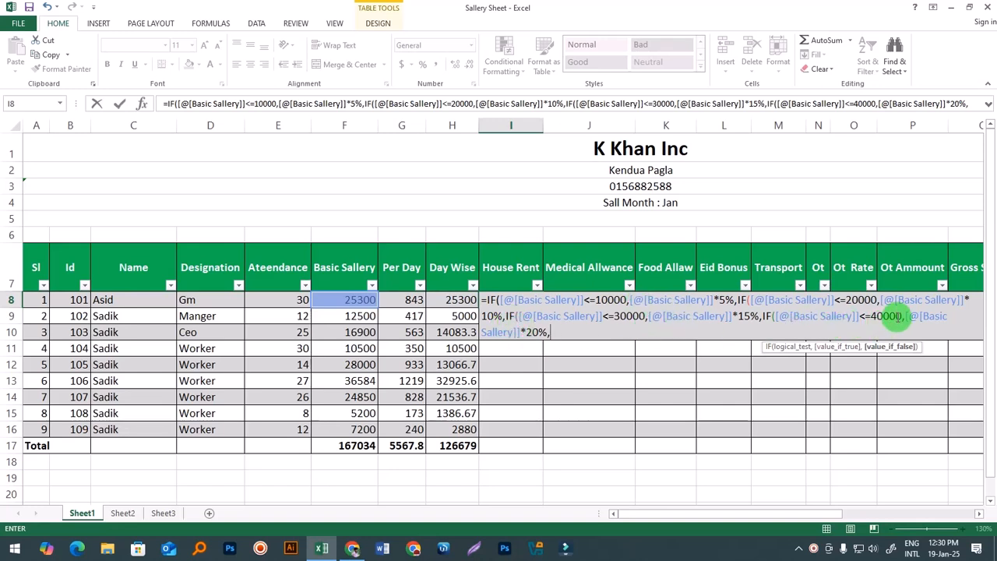
Step: Add Basic Sallery*25 as the final value if false and close all four IF functions with parentheses
left_click(361, 300)
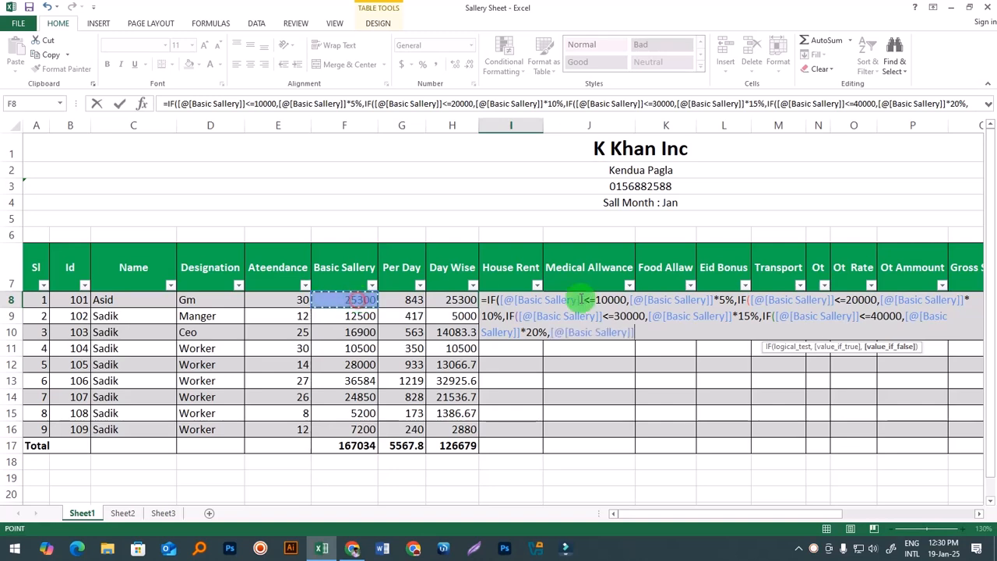
type("*")
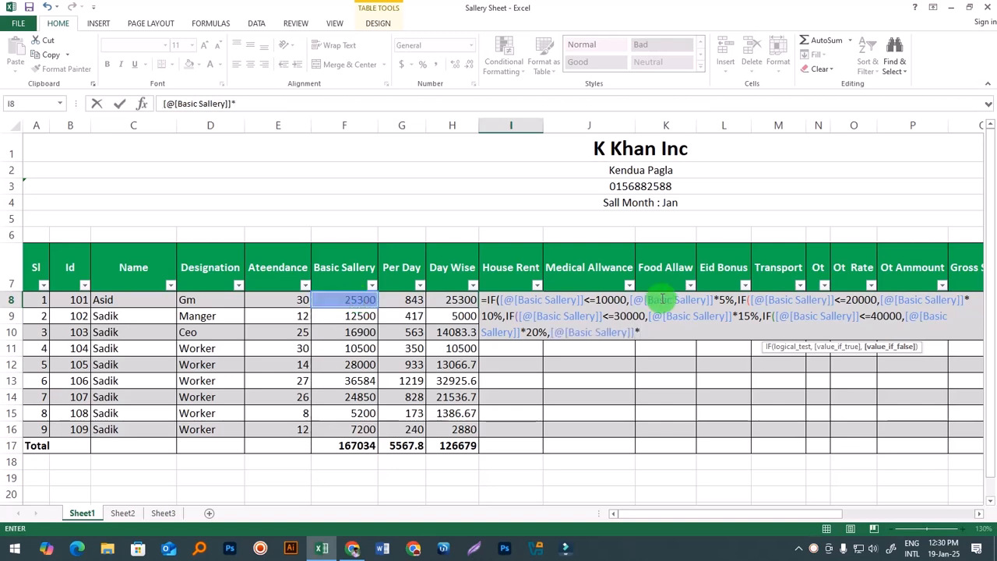
type("3")
key("BackSpace")
type("25")
type(")))")
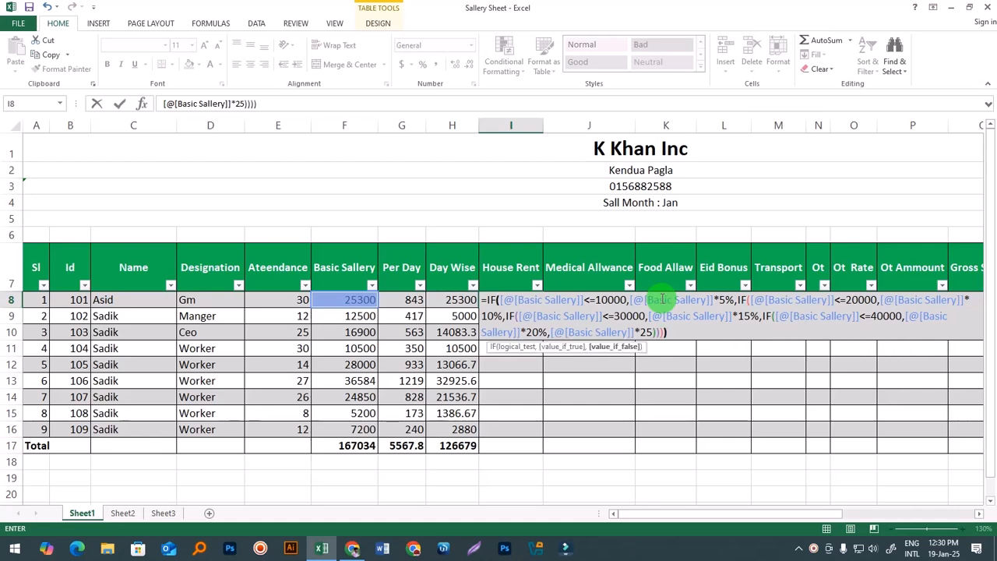
type(")")
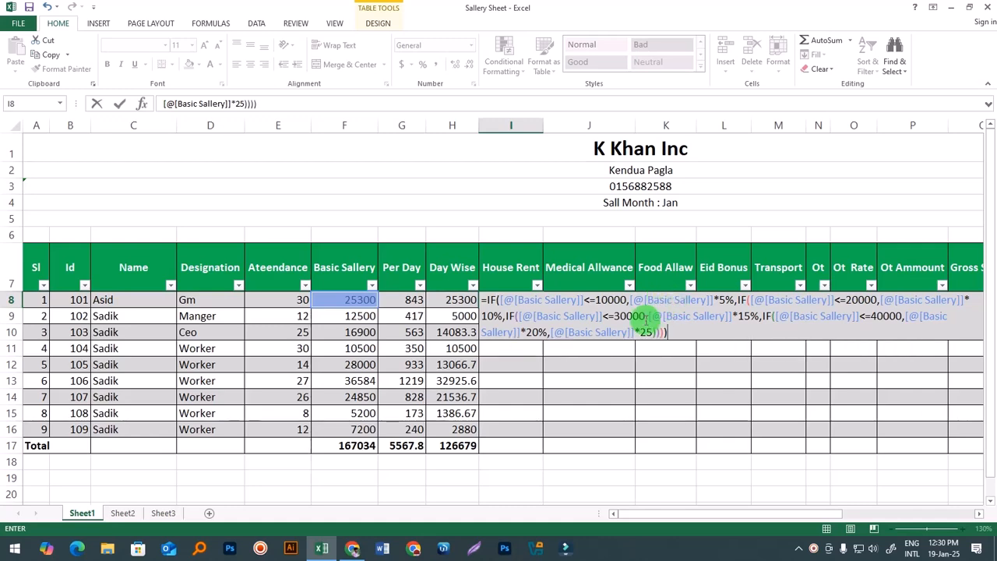
left_click(561, 304)
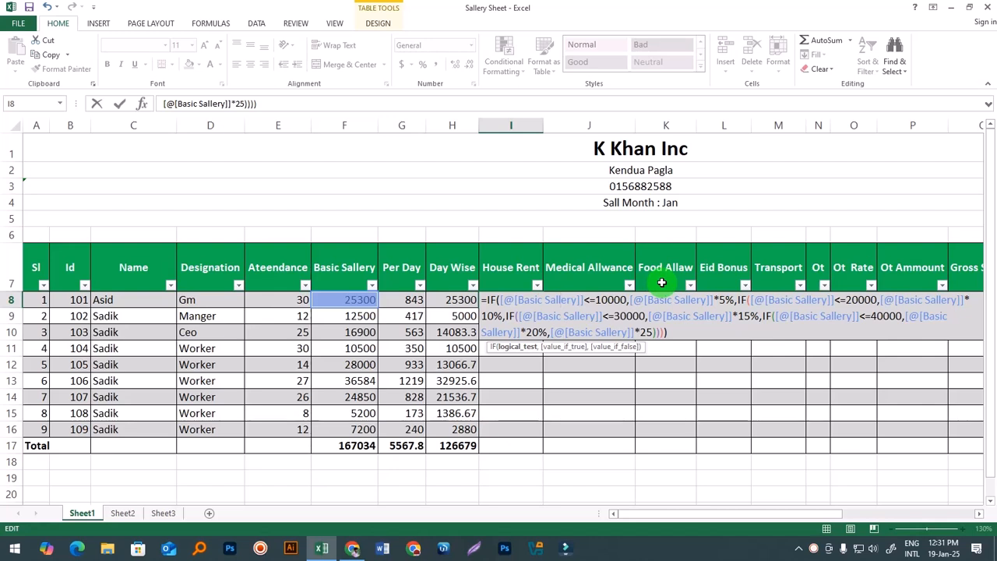
Step: Replace the first Basic Sallery reference in the House Rent formula with f8 and commit the formula
left_click_drag(580, 300, 501, 300)
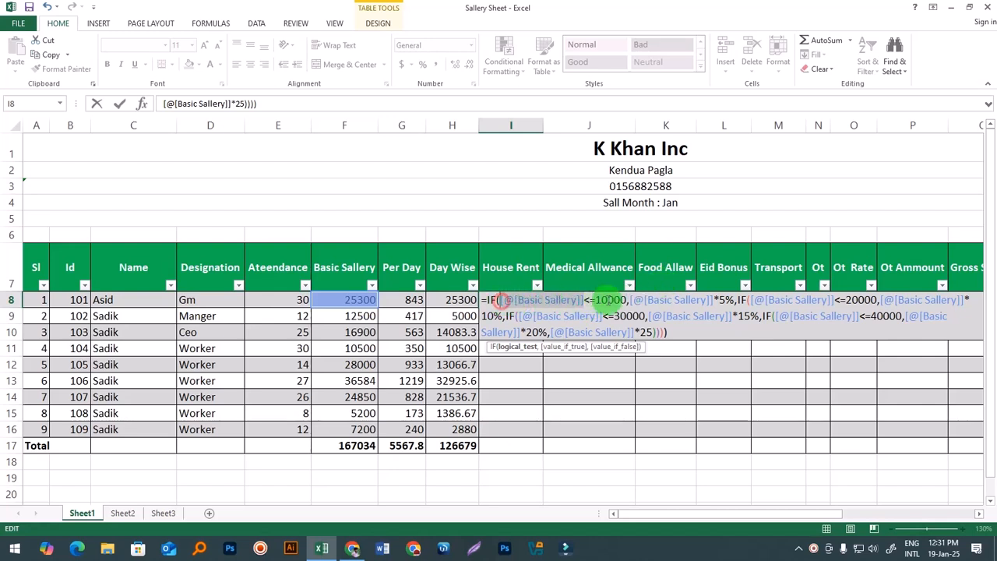
type("f8")
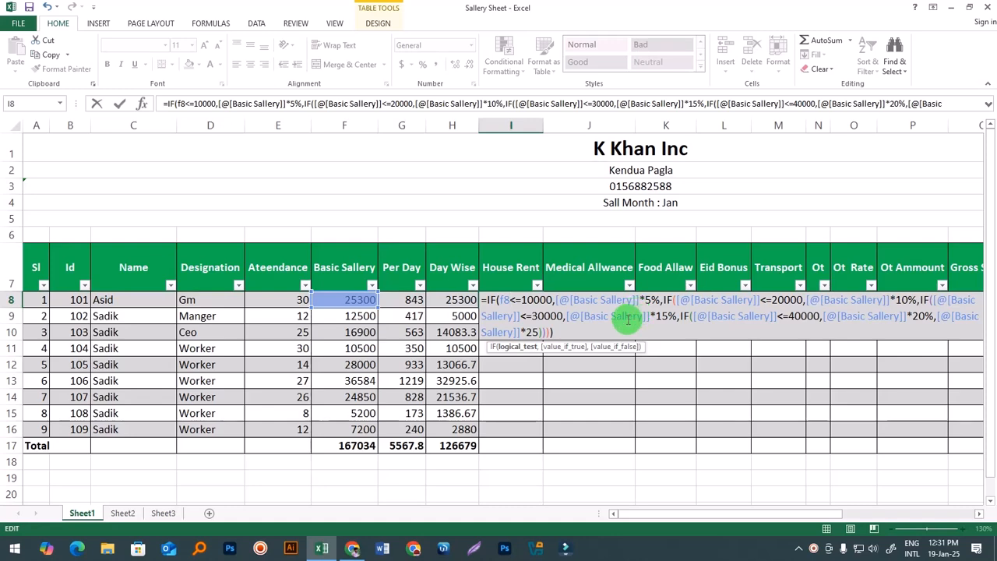
left_click(580, 332)
key("Return")
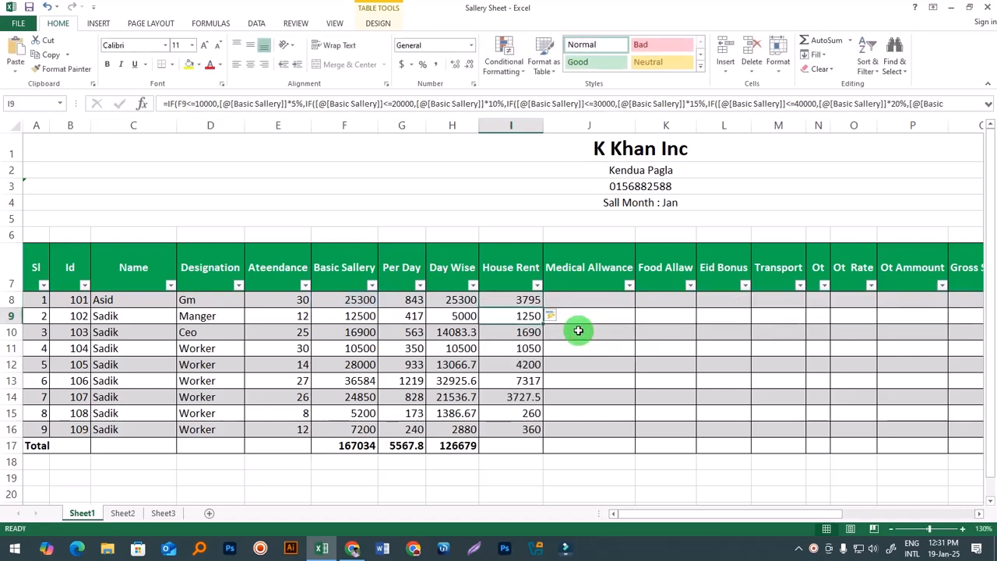
Step: Display the House Rent value in row 14 without decimals
left_click(655, 414)
left_click(526, 392)
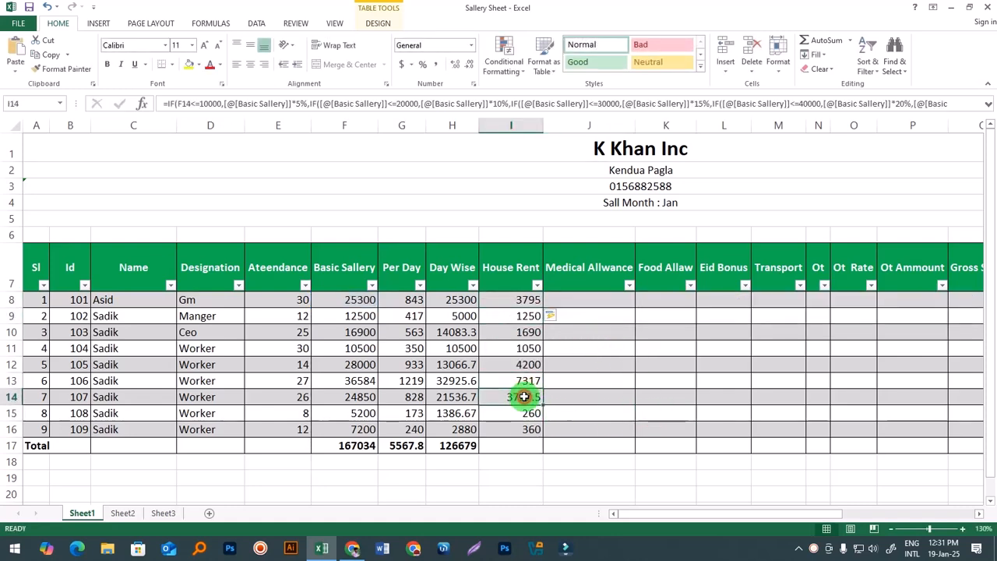
left_click(468, 64)
left_click(610, 350)
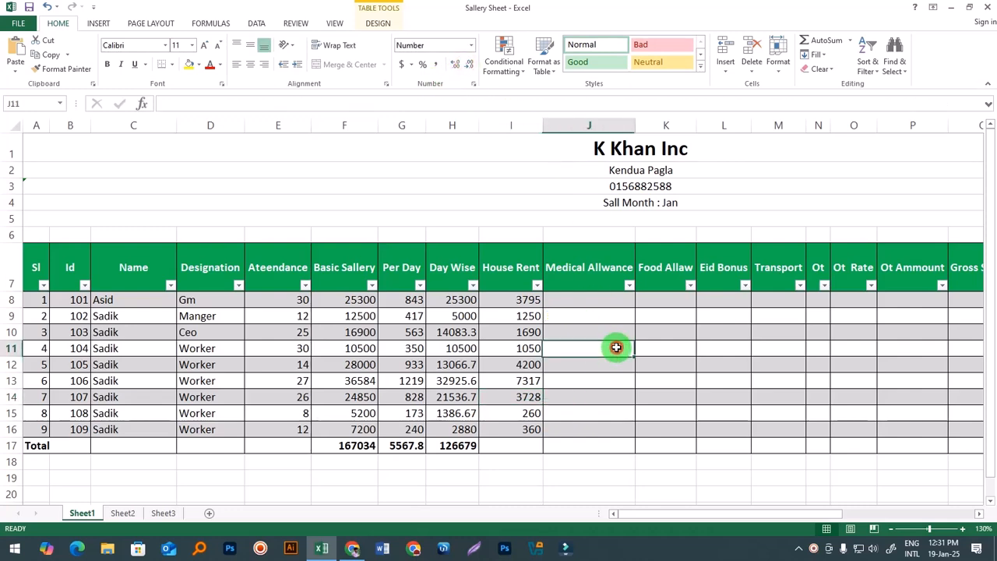
Step: Fill the House Rent formula from row 8 down to row 16 and display rows 13 and 14 without decimals
left_click(527, 303)
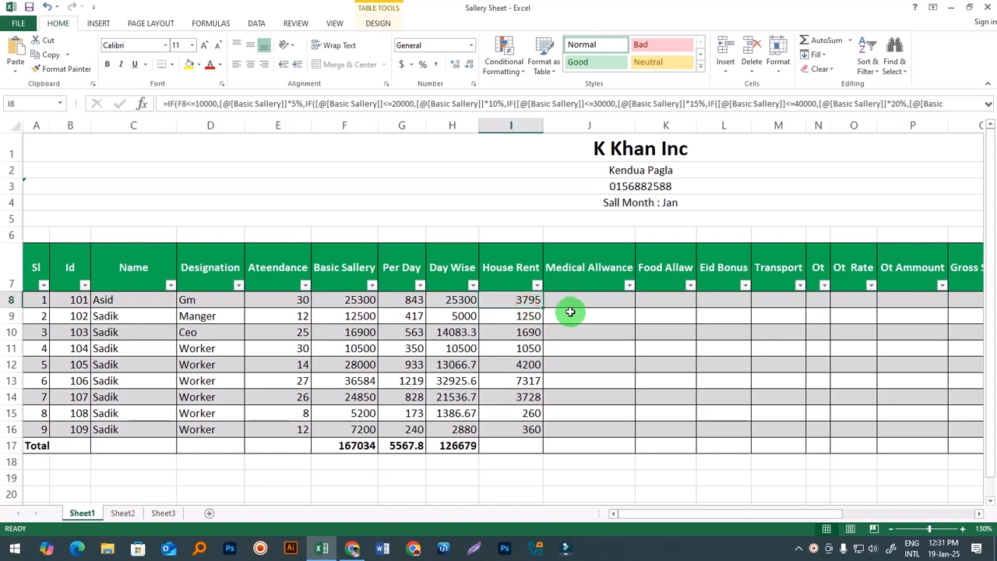
left_click(526, 317)
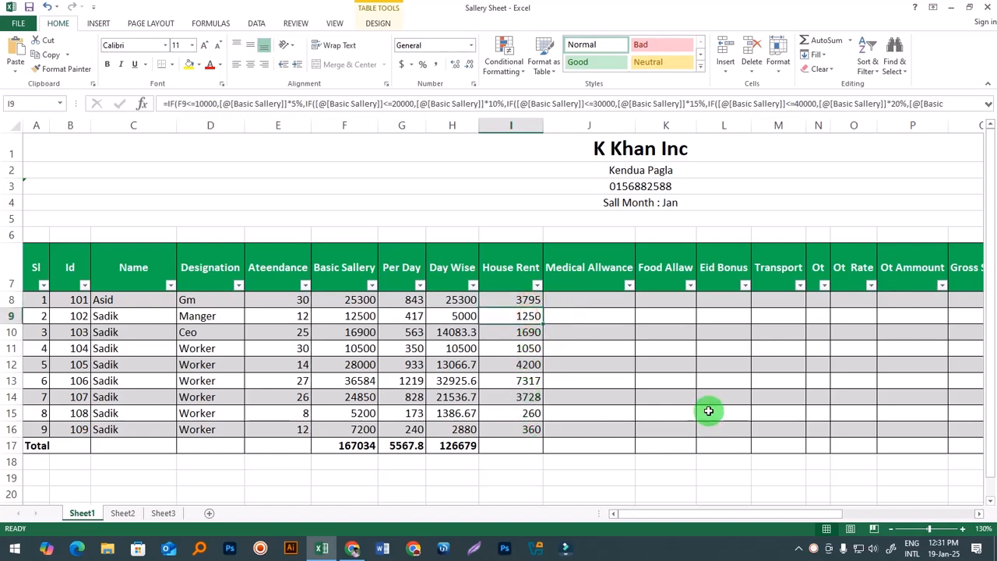
left_click(521, 301)
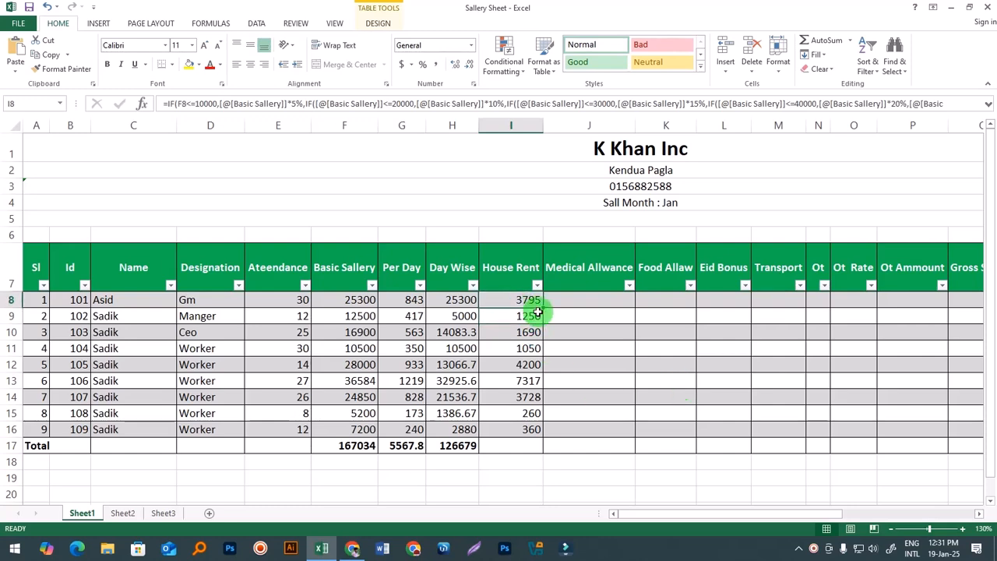
left_click_drag(540, 310, 548, 430)
left_click_drag(519, 381, 521, 399)
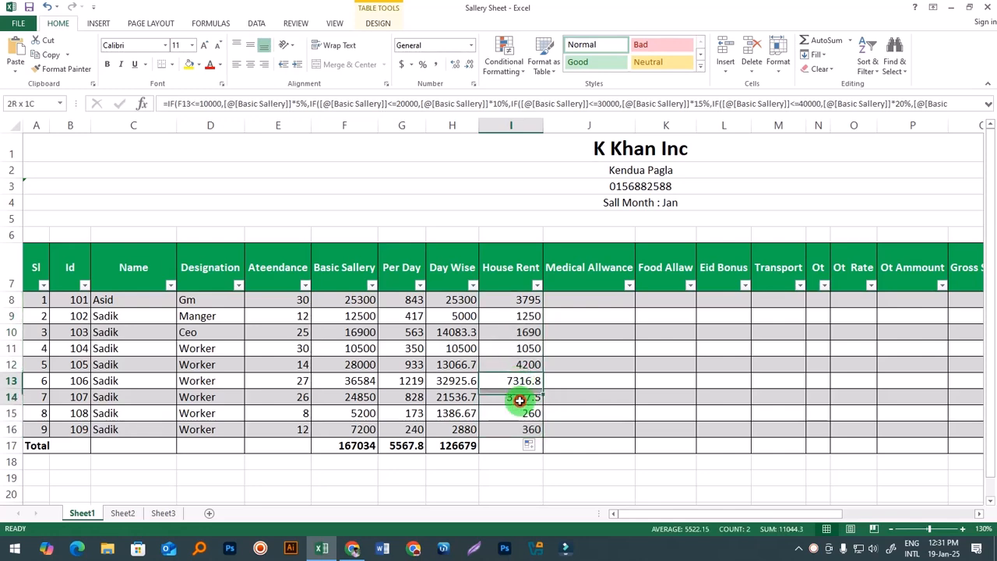
left_click(469, 64)
Step: Check the House Rent formula and result in each row from 8 to 16
left_click(527, 300)
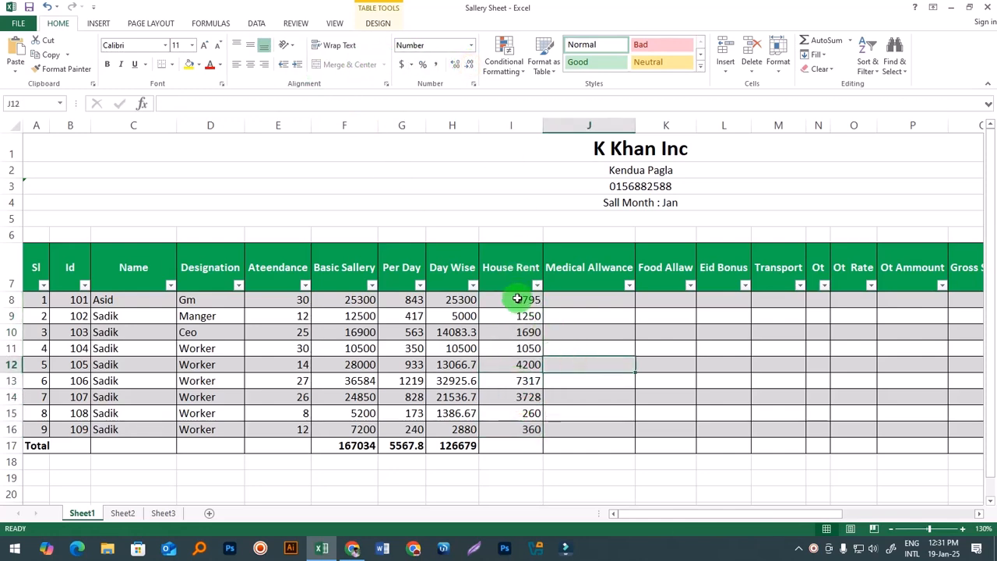
left_click(530, 318)
left_click(525, 332)
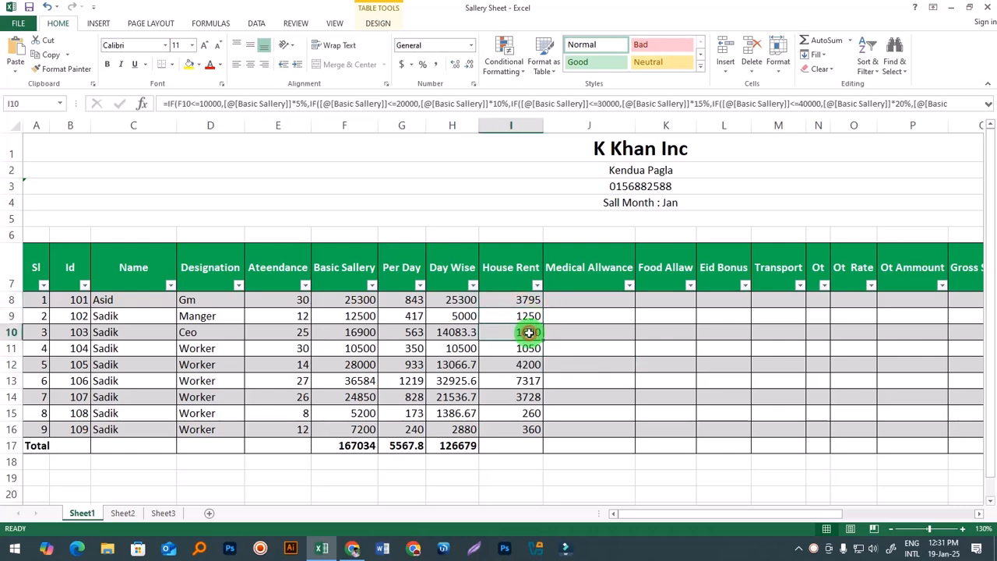
left_click(525, 348)
left_click(528, 365)
left_click(527, 381)
left_click(525, 397)
left_click(525, 413)
left_click(525, 429)
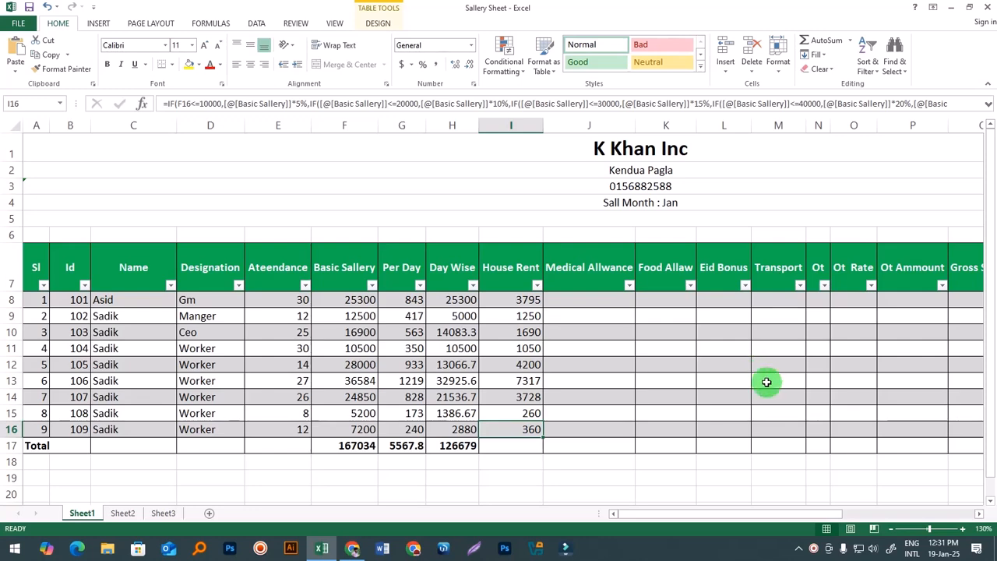
left_click(615, 363)
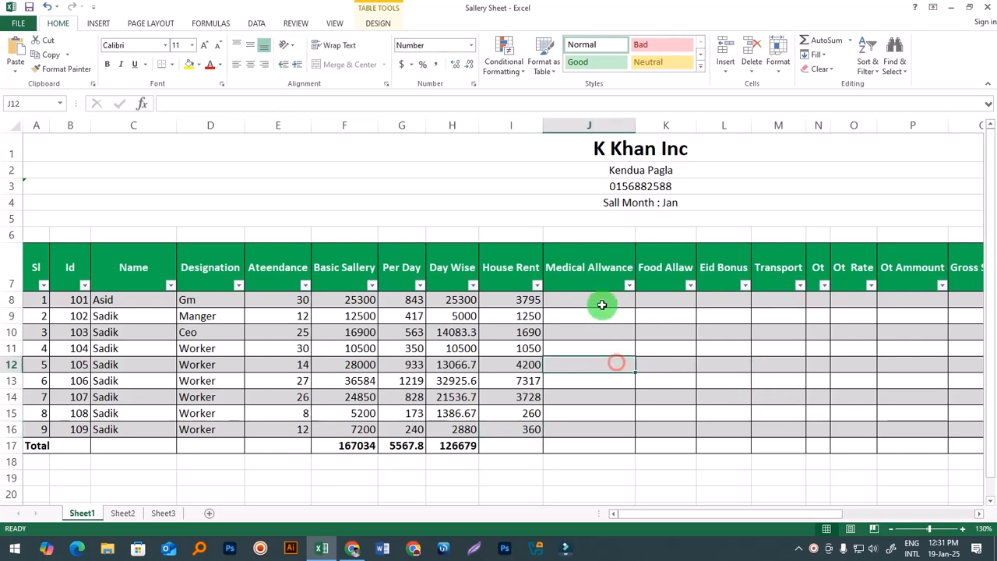
left_click(599, 297)
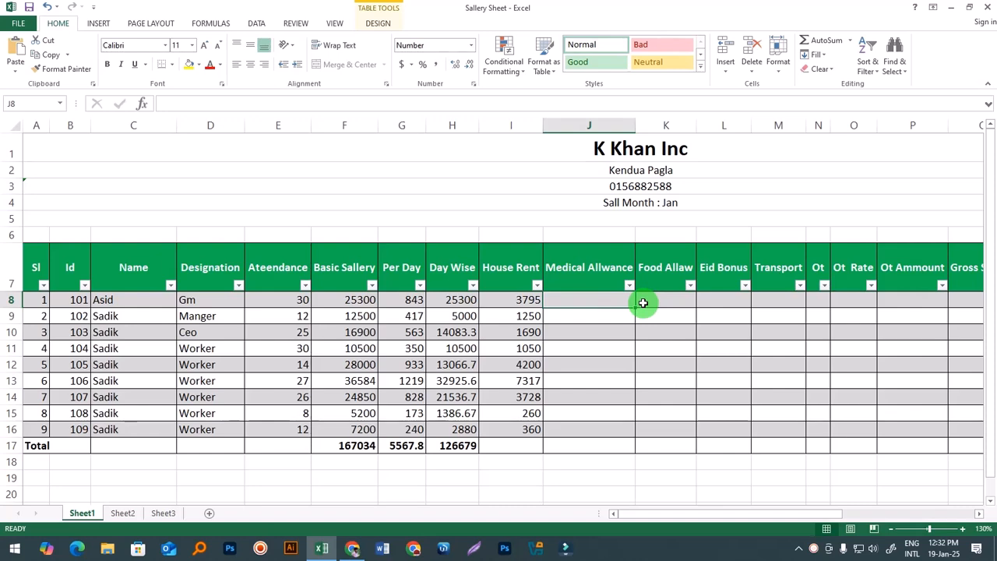
right_click(813, 549)
left_click(850, 423)
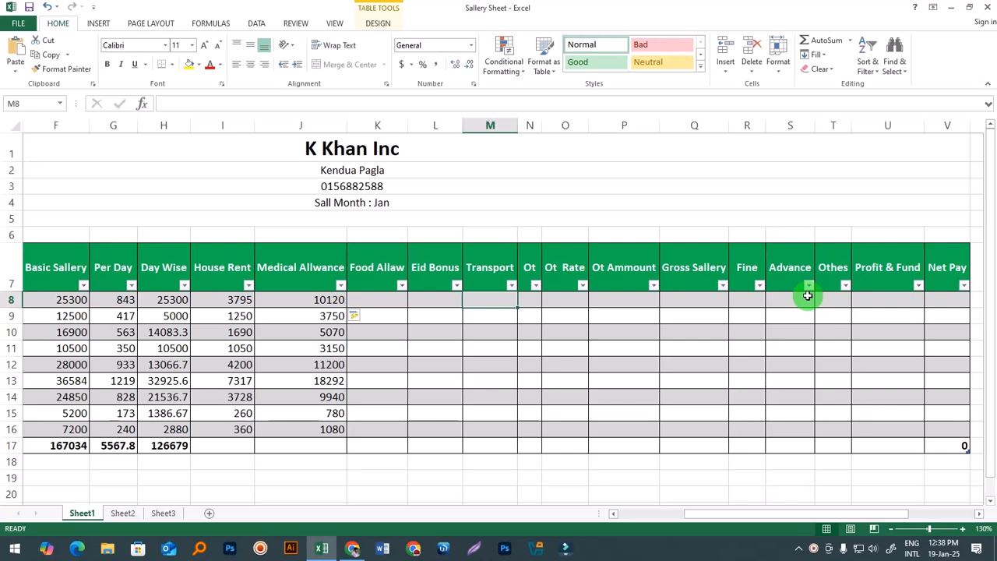
left_click(679, 363)
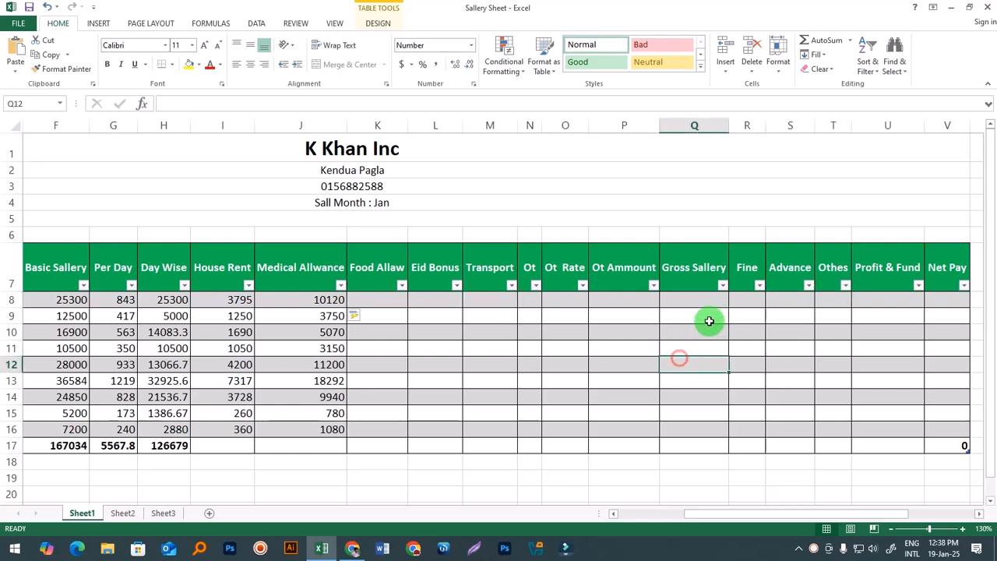
Step: Start an IF formula in Transport cell M8 that returns Ateendance*70 when Basic Sallery is <=10000
left_click(490, 304)
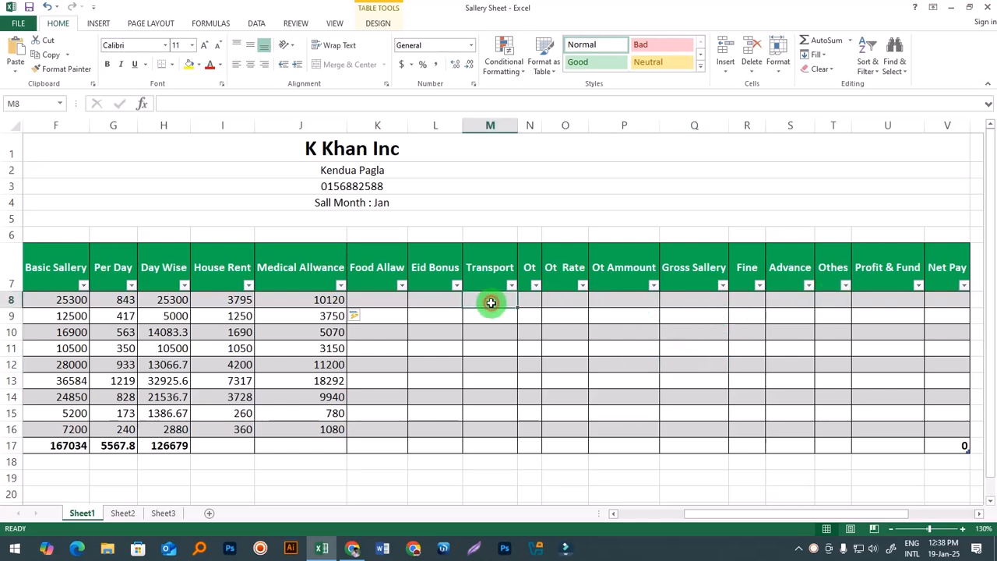
type("=if")
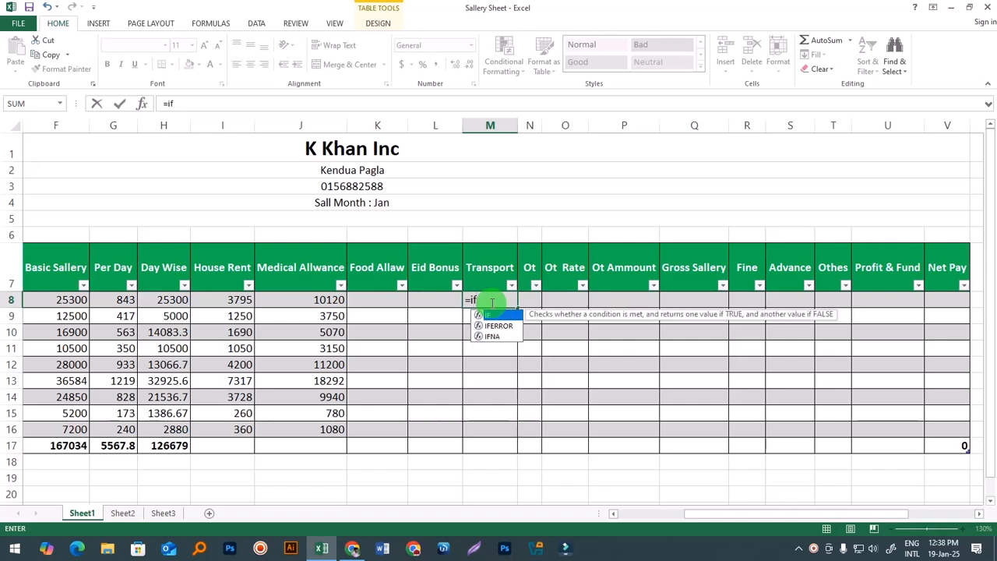
key("Tab")
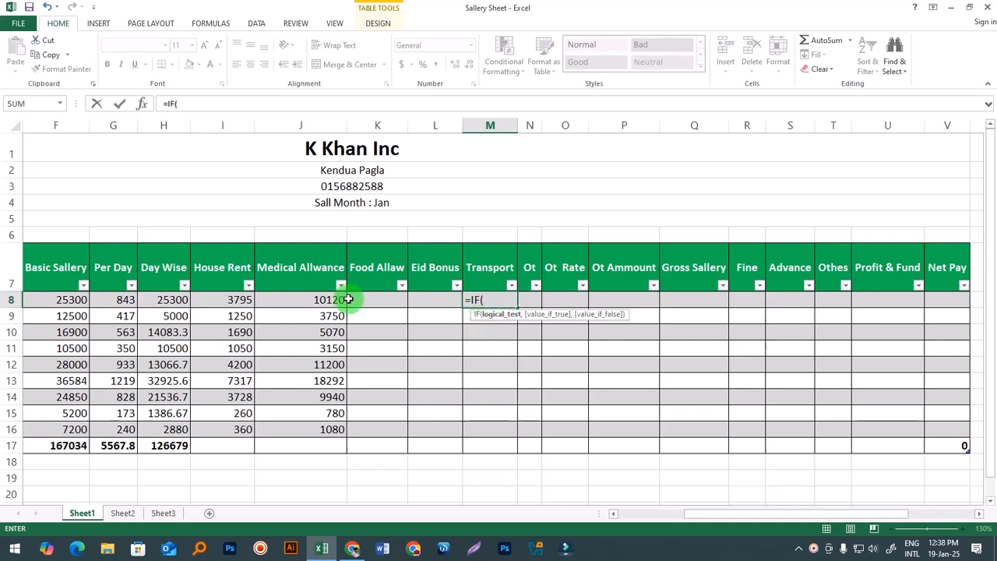
left_click(58, 300)
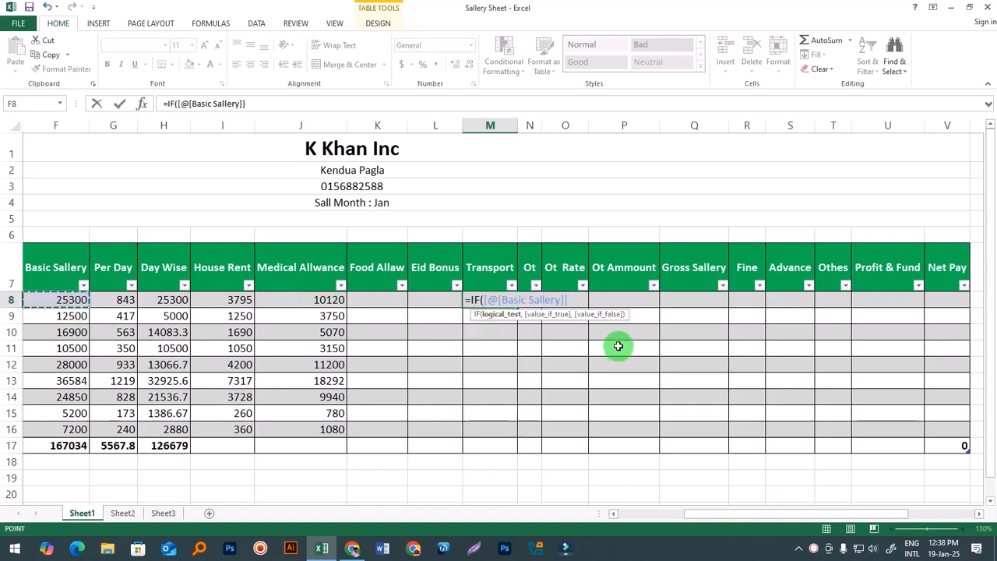
type("<=")
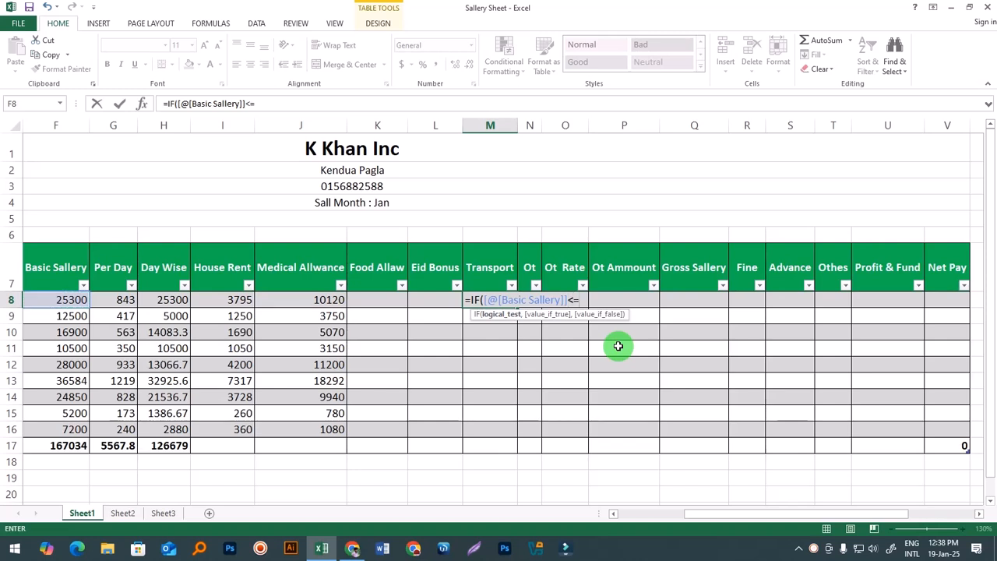
type("10000,")
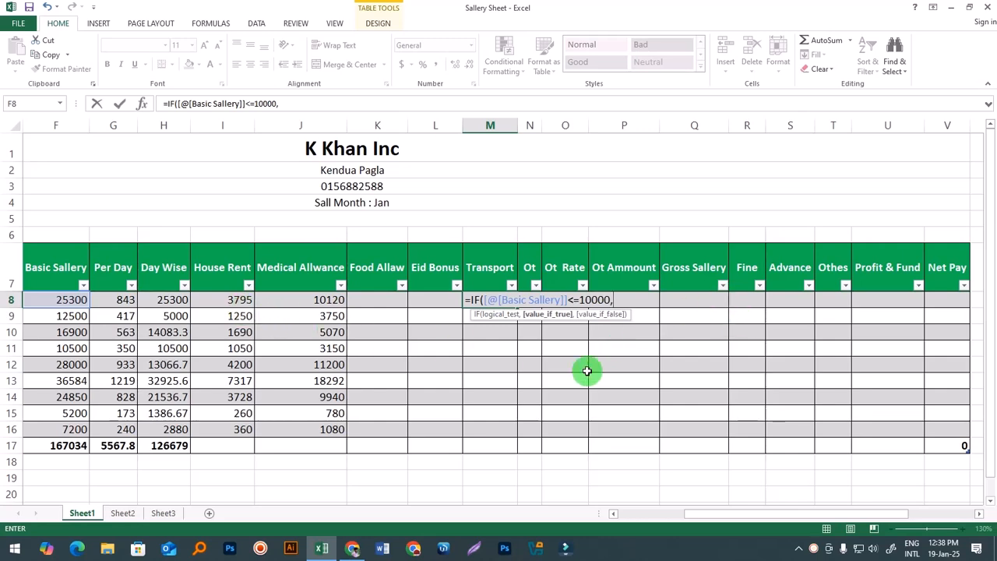
left_click_drag(699, 516, 675, 516)
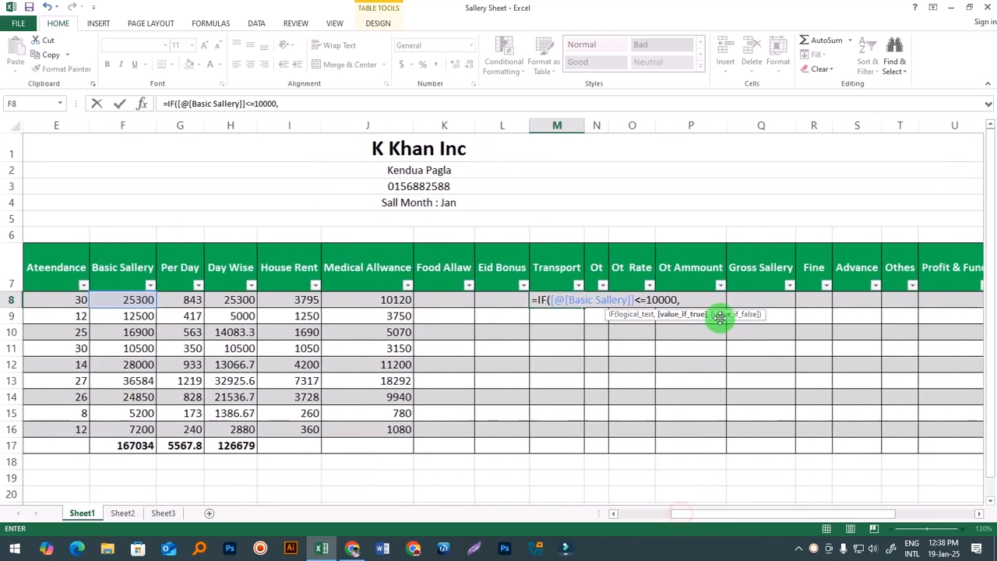
left_click(64, 300)
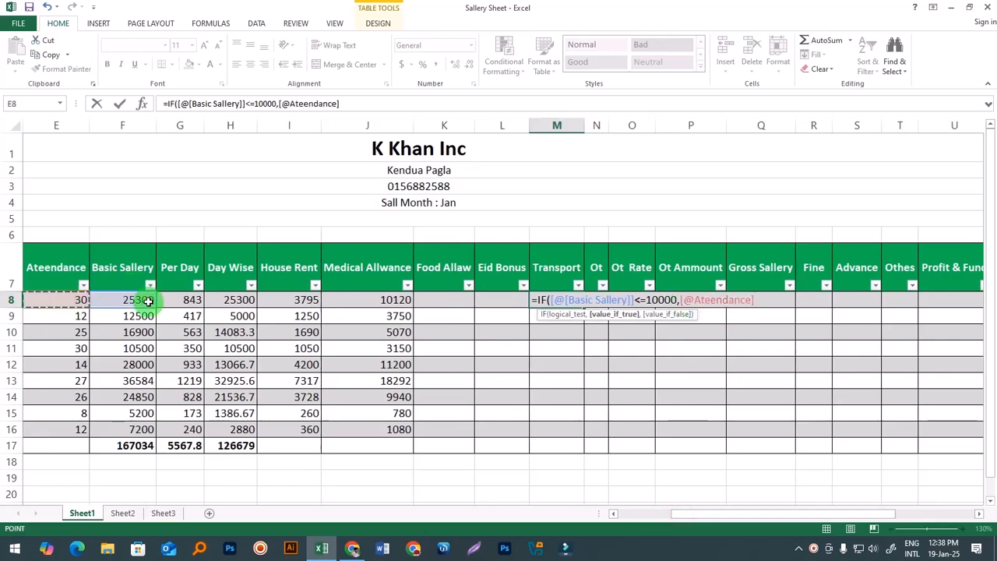
type("*")
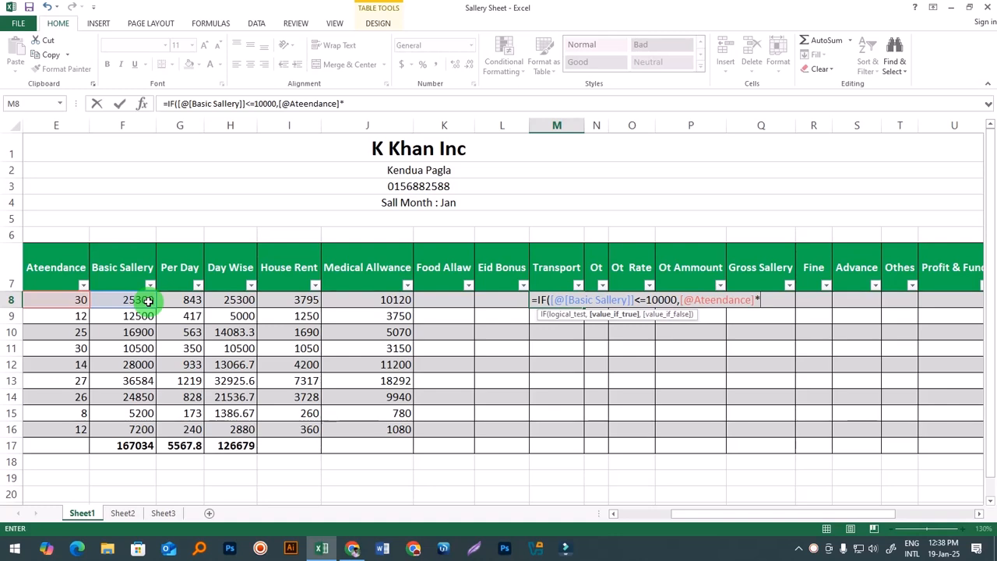
type("70")
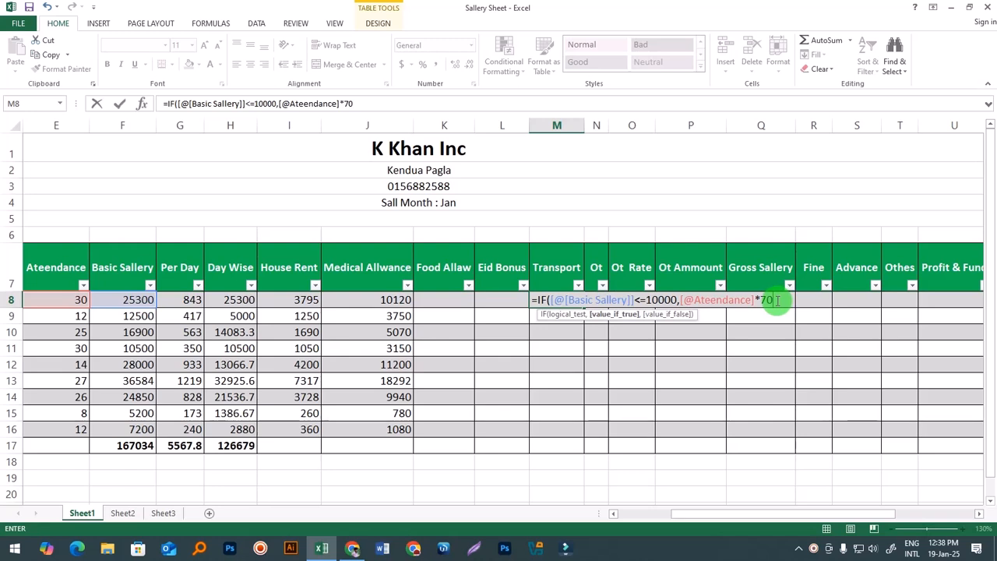
type(",")
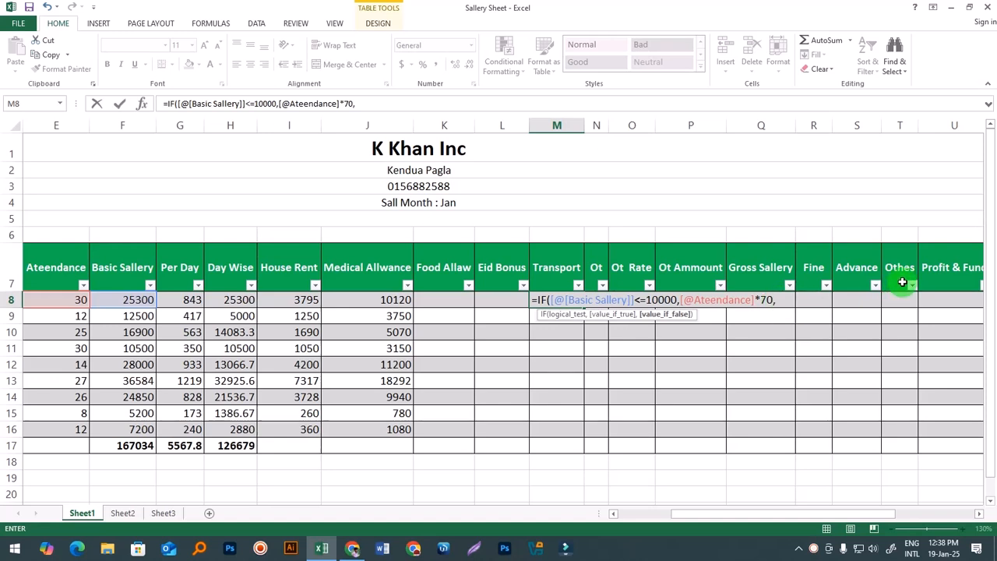
Step: Nest a second IF in the Transport formula that returns Ateendance*80 when Basic Sallery is <=20000
type("if")
key("Tab")
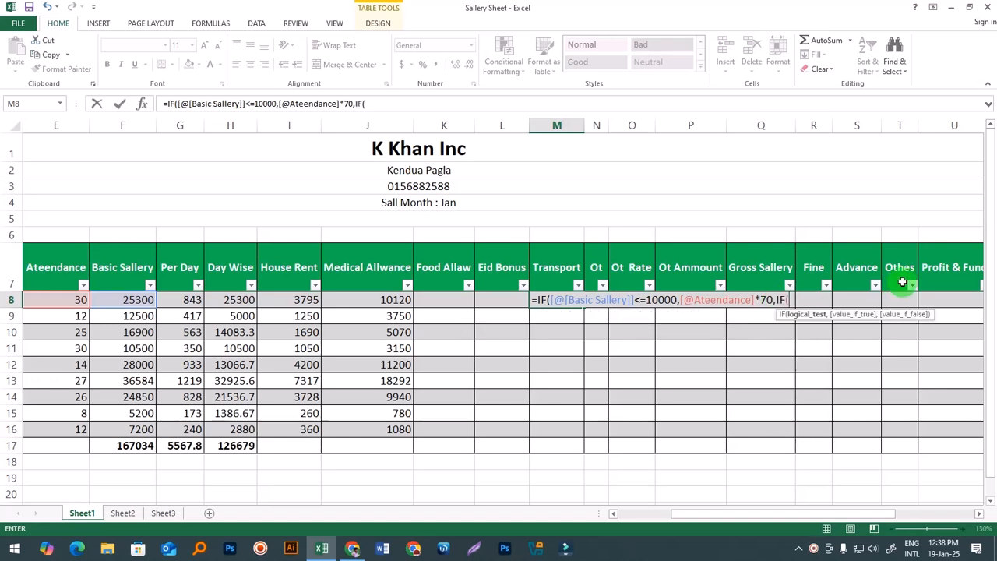
left_click(138, 300)
type("<")
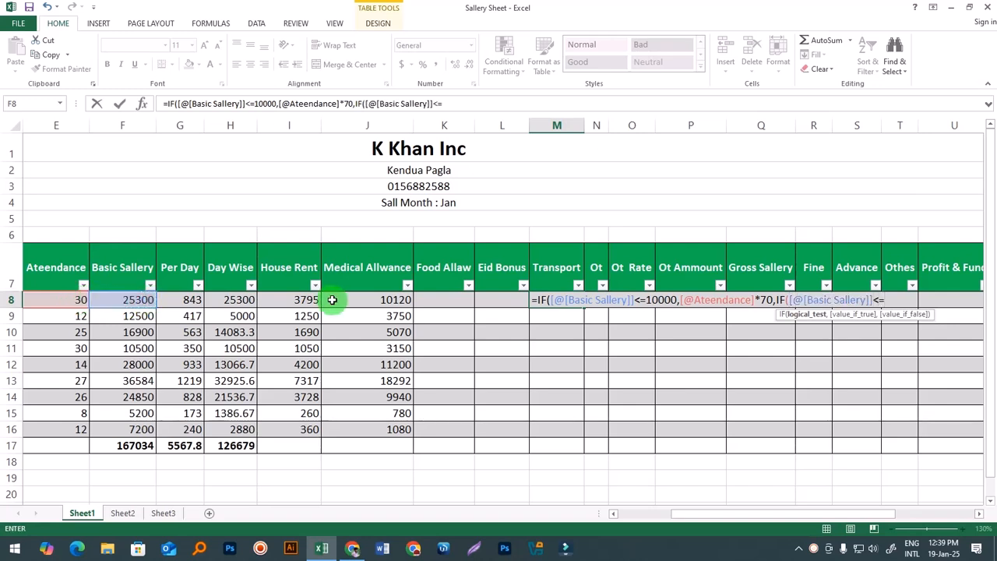
type("=20000,")
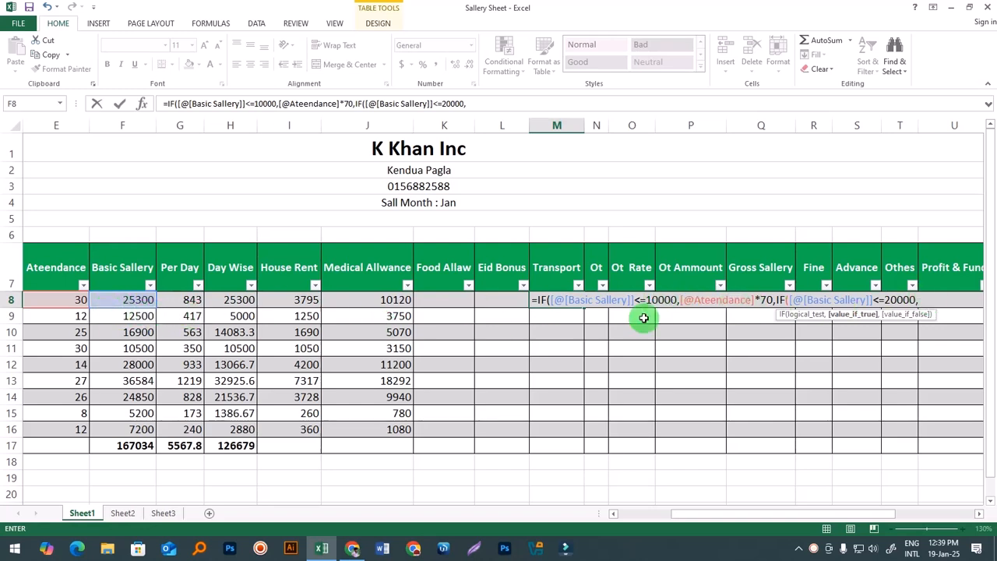
left_click(63, 299)
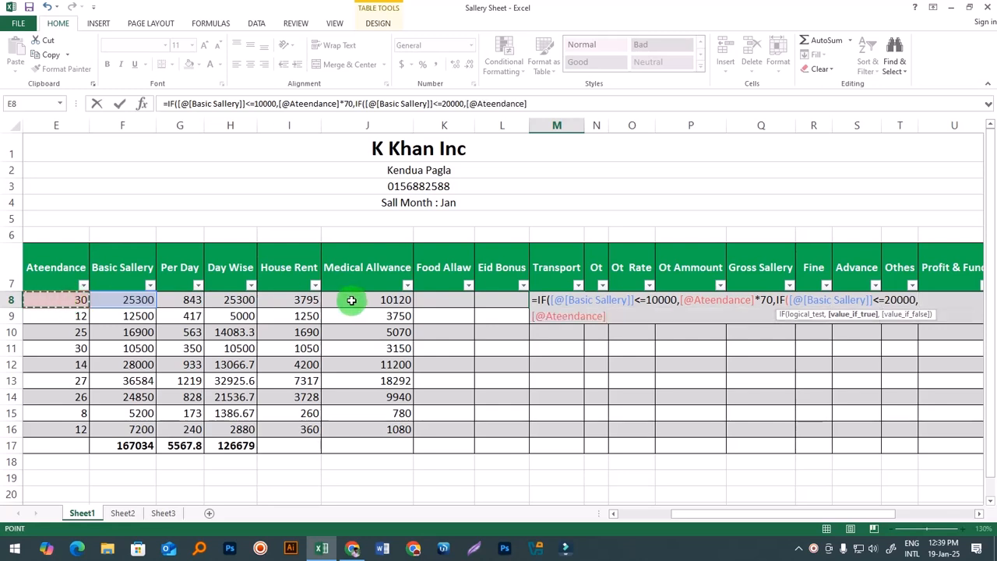
type("*")
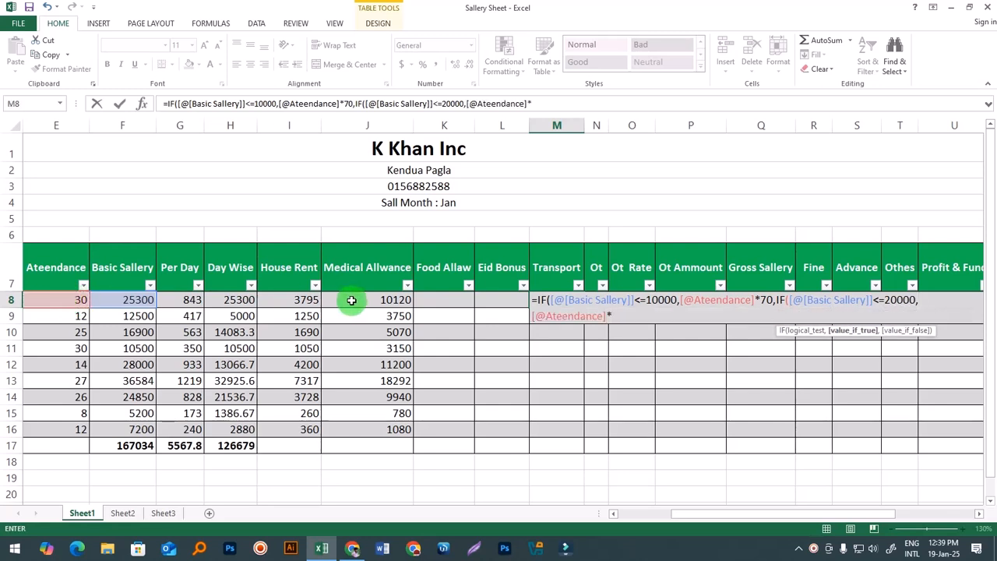
type("80")
type(",")
Step: Nest a third IF in the Transport formula that returns Ateendance*100 when Basic Sallery is <=30000
type("if")
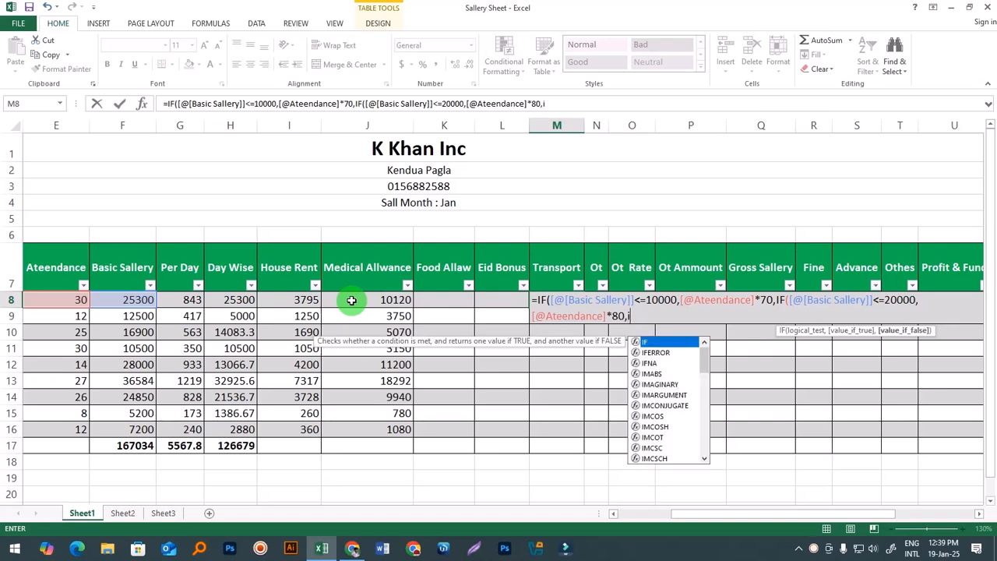
key("Tab")
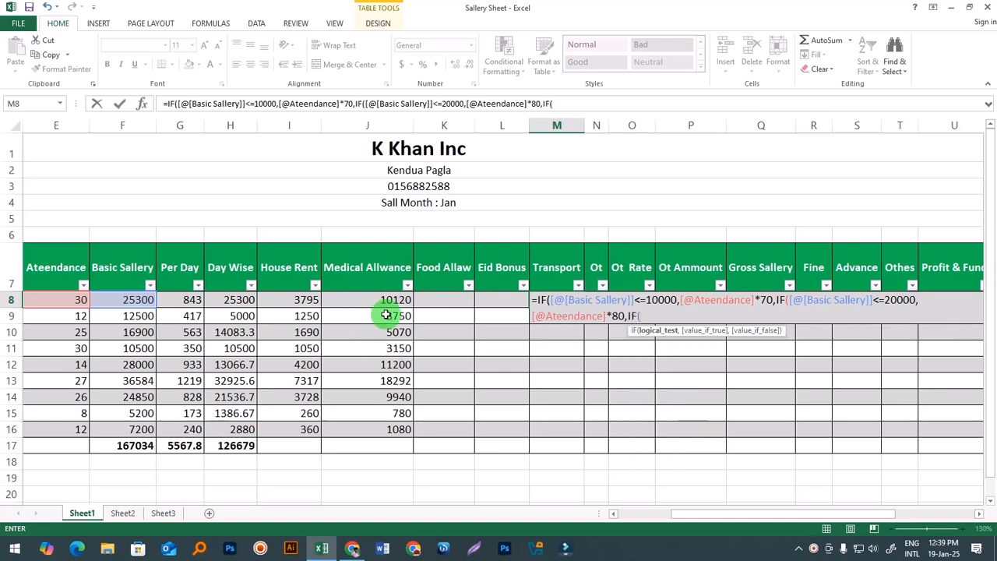
left_click(136, 302)
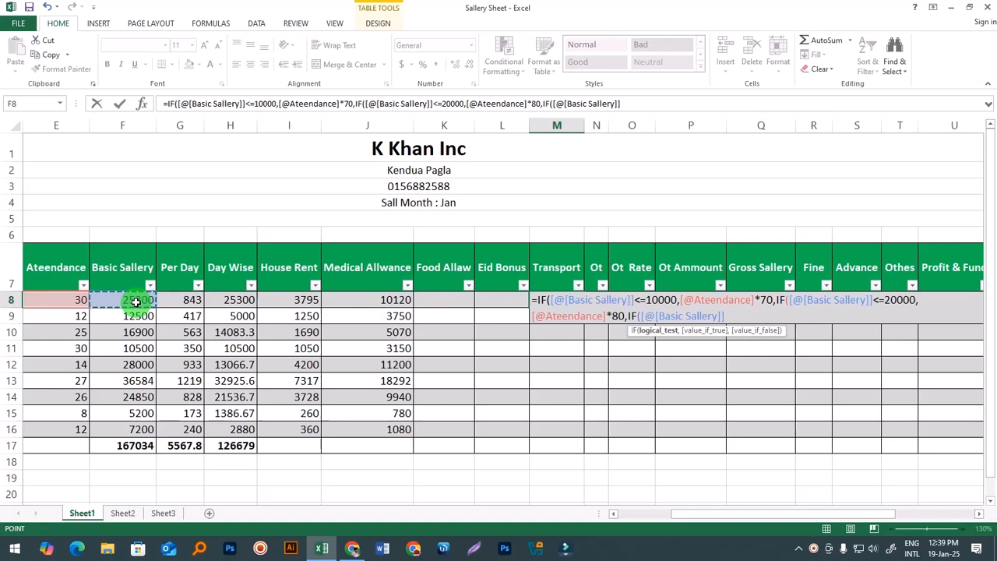
left_click(842, 312)
type("<=30000,")
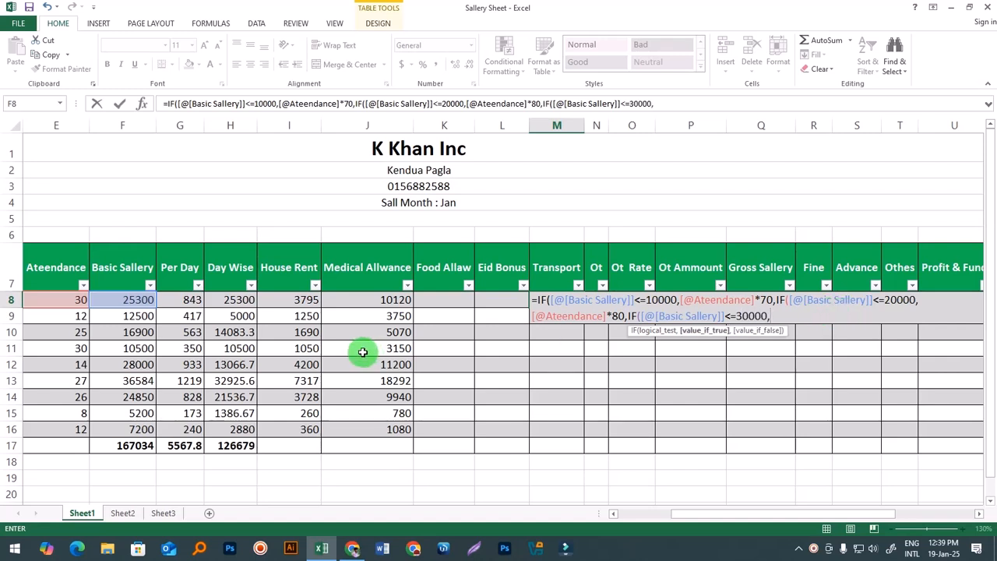
left_click(64, 300)
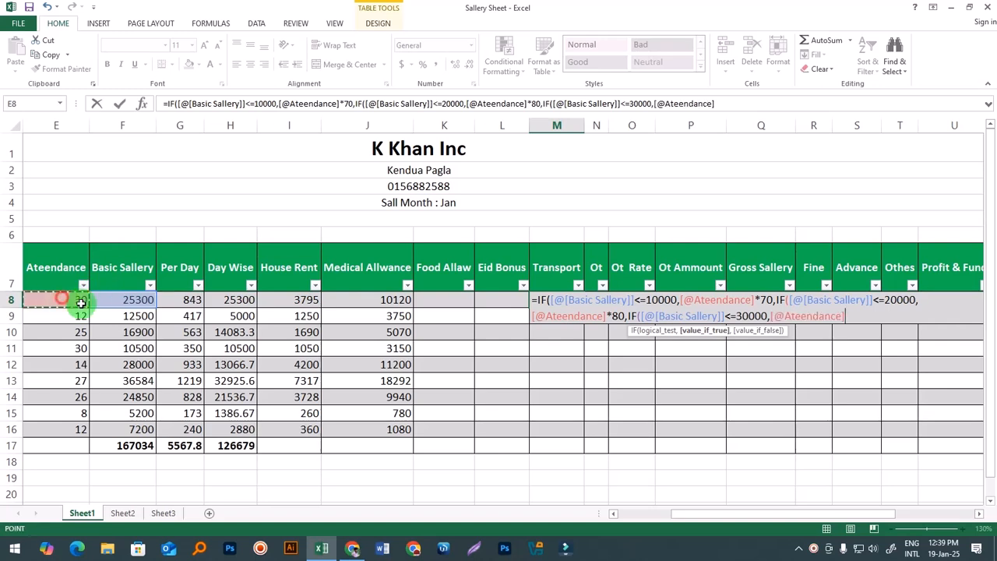
type("*")
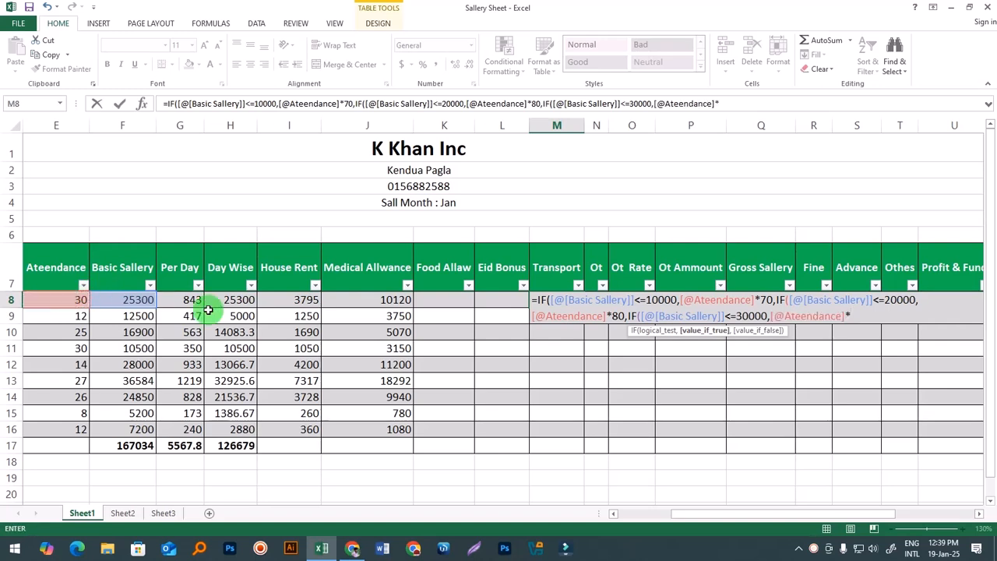
type("100,")
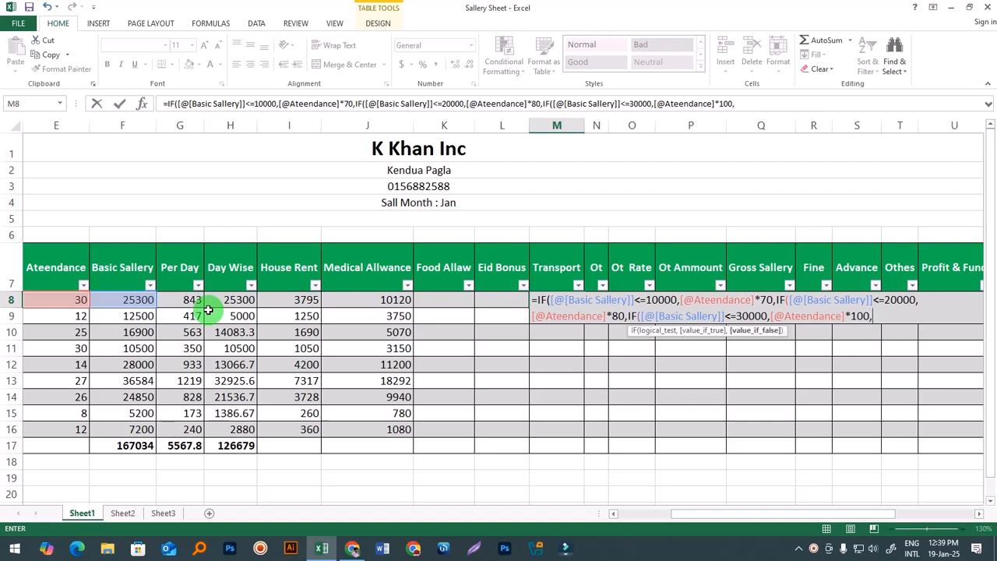
Step: Finish the Transport formula with Ateendance*120 as the value for all higher salaries and enter it in M8
type("120")
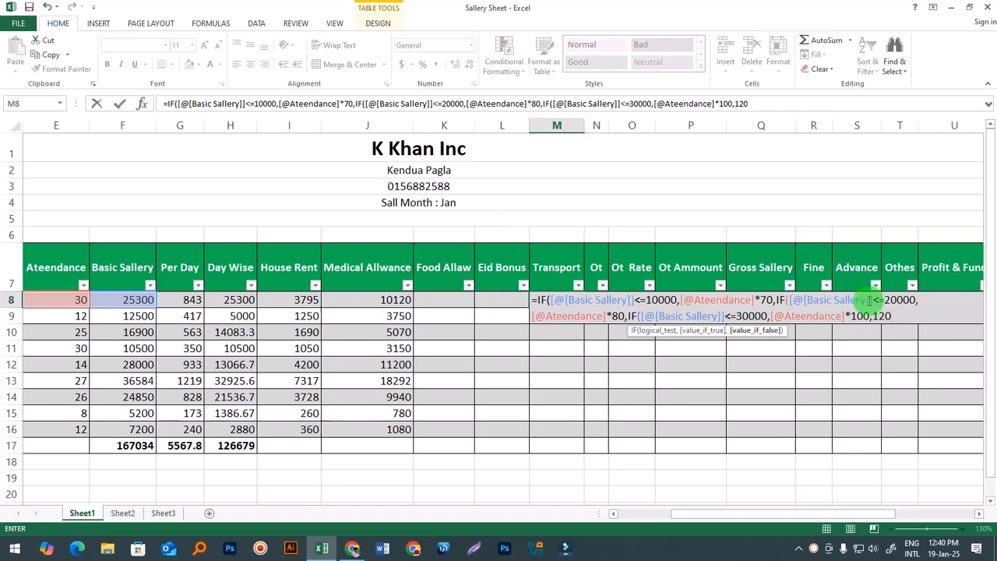
left_click(890, 318)
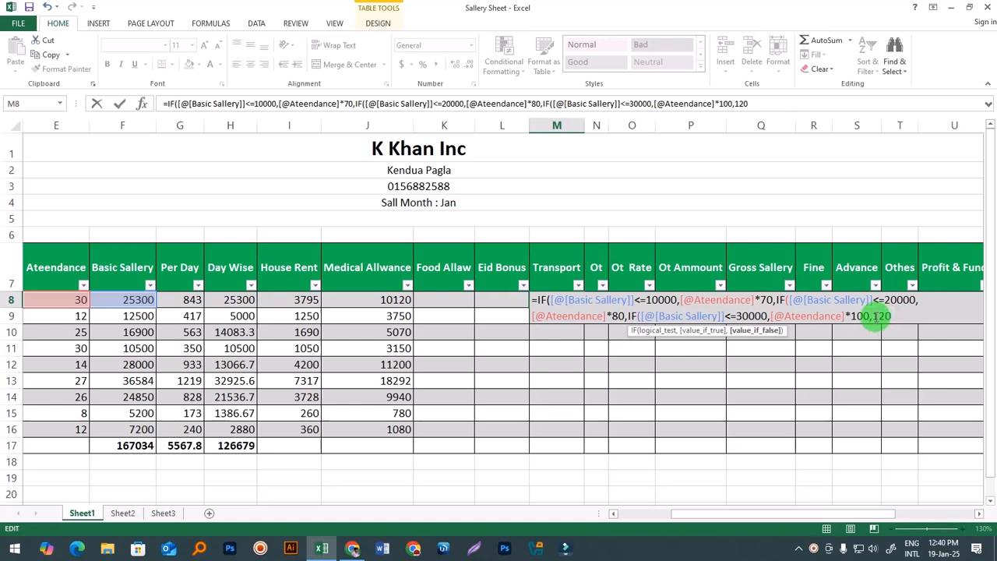
left_click(75, 304)
type("*")
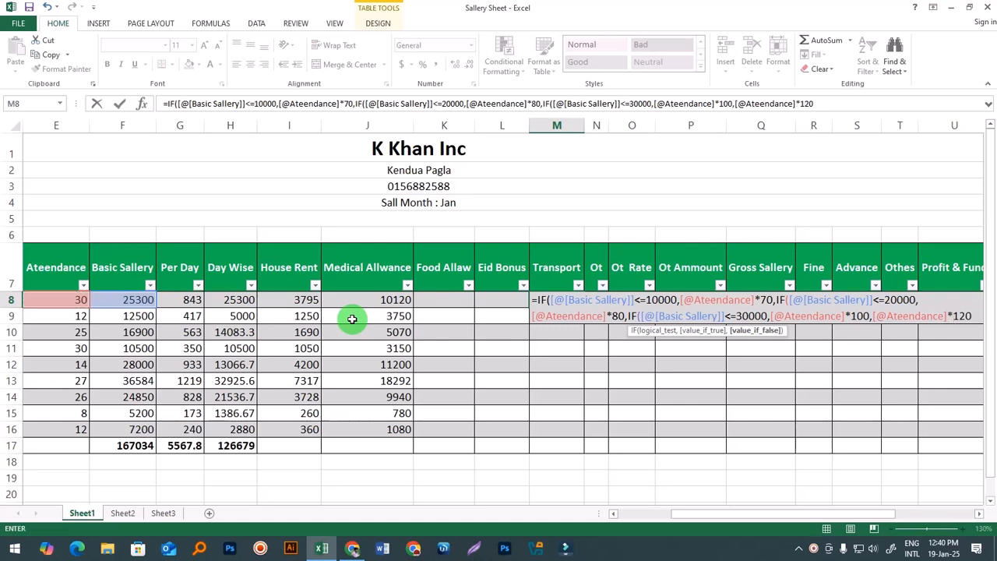
left_click(974, 316)
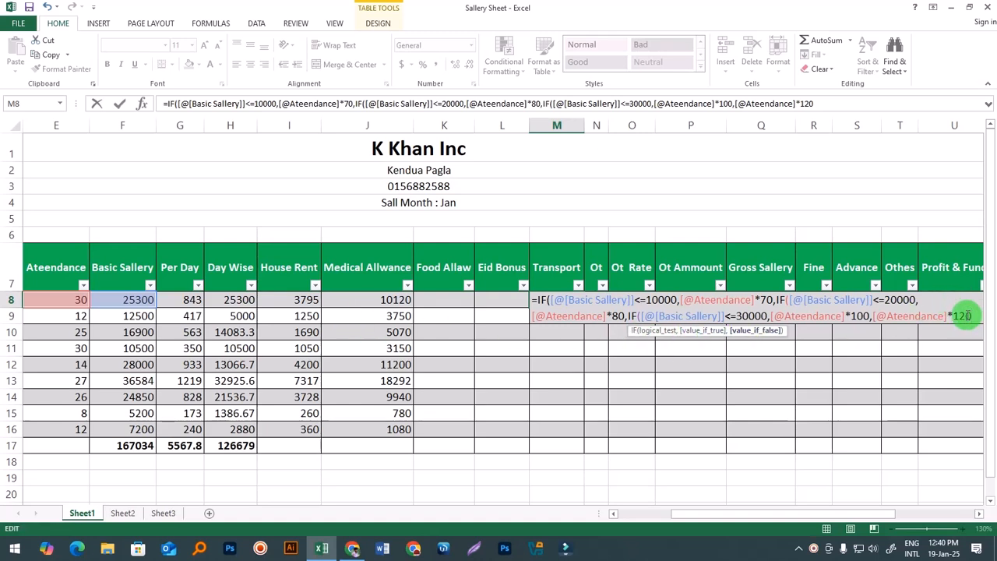
type("))")
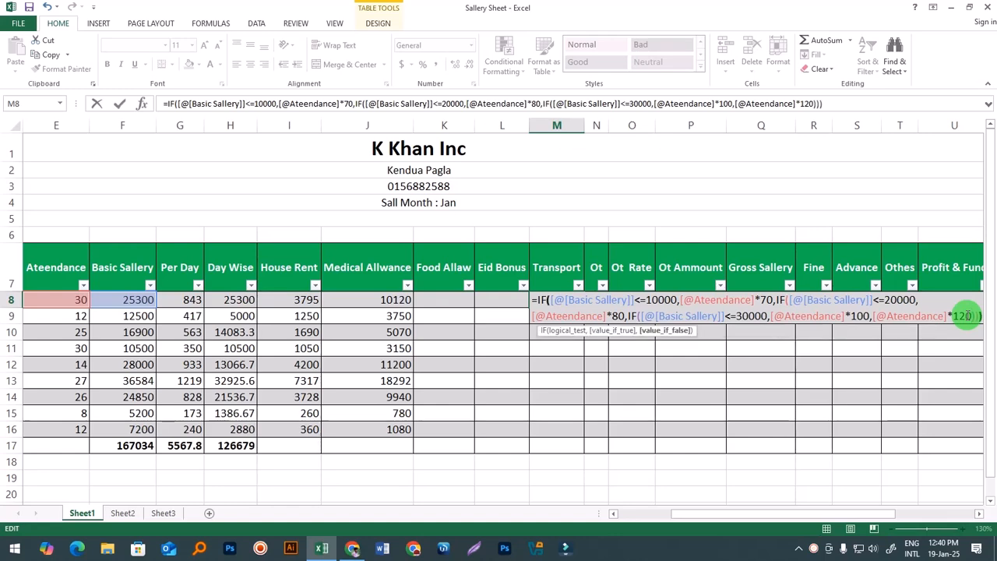
key("Return")
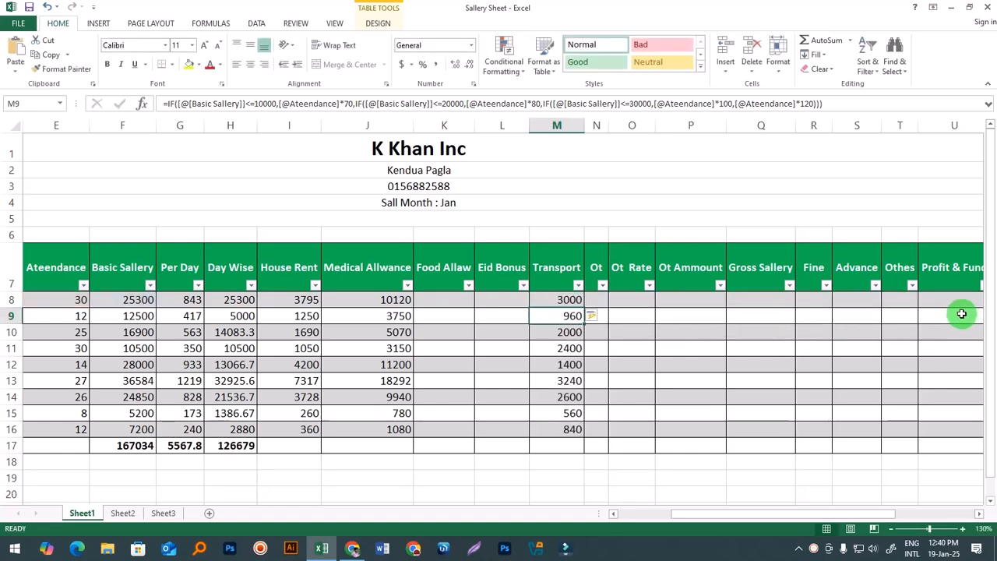
Step: Select the first data cell of the Profit & Fund column, U8
scroll(788, 386, "down", 1, "ctrl")
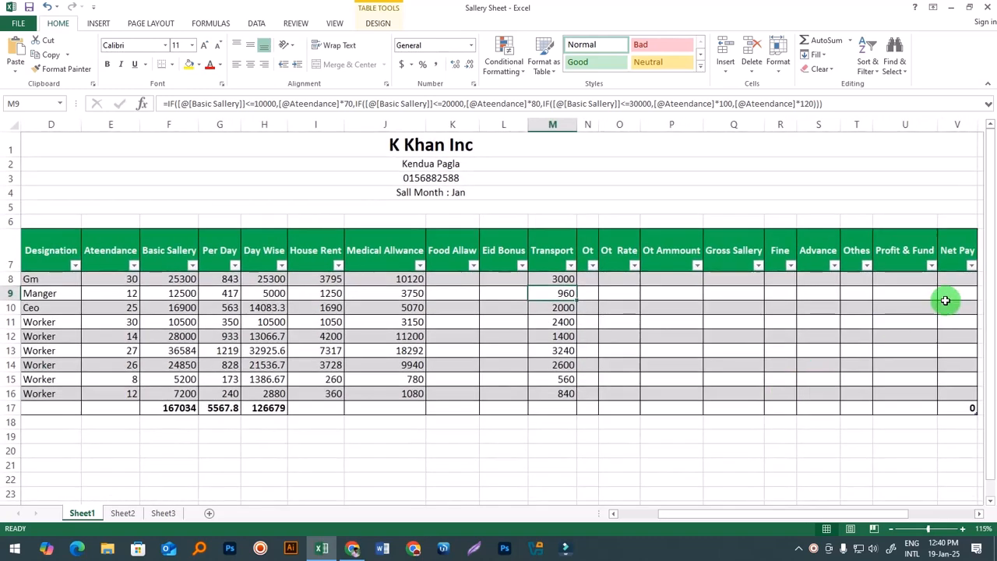
scroll(942, 299, "down", 1, "ctrl")
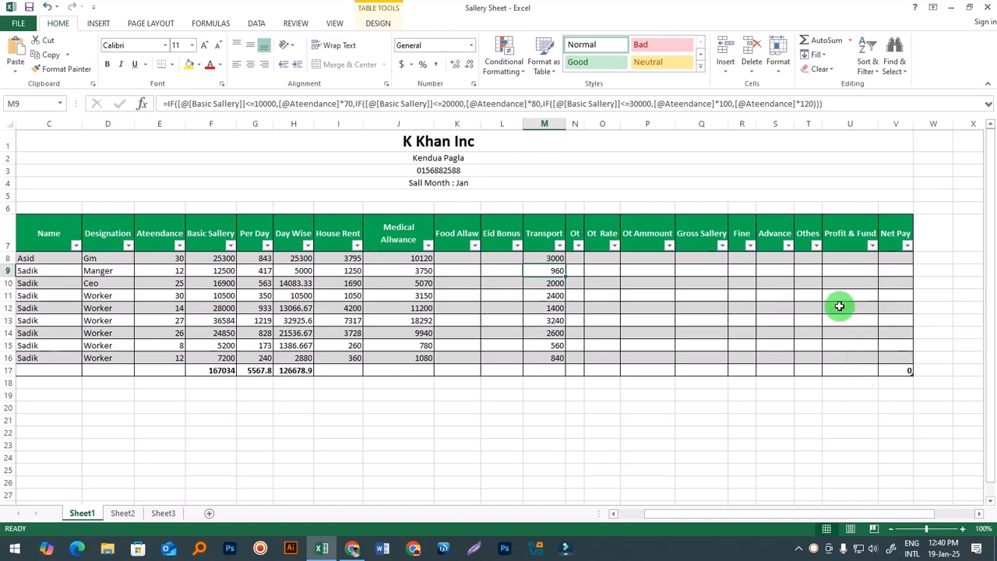
left_click(850, 258)
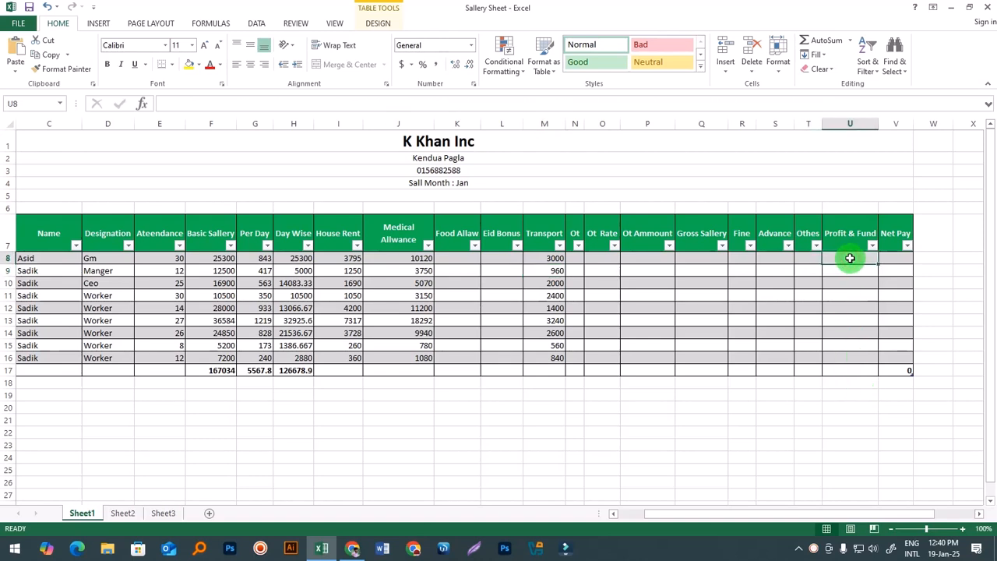